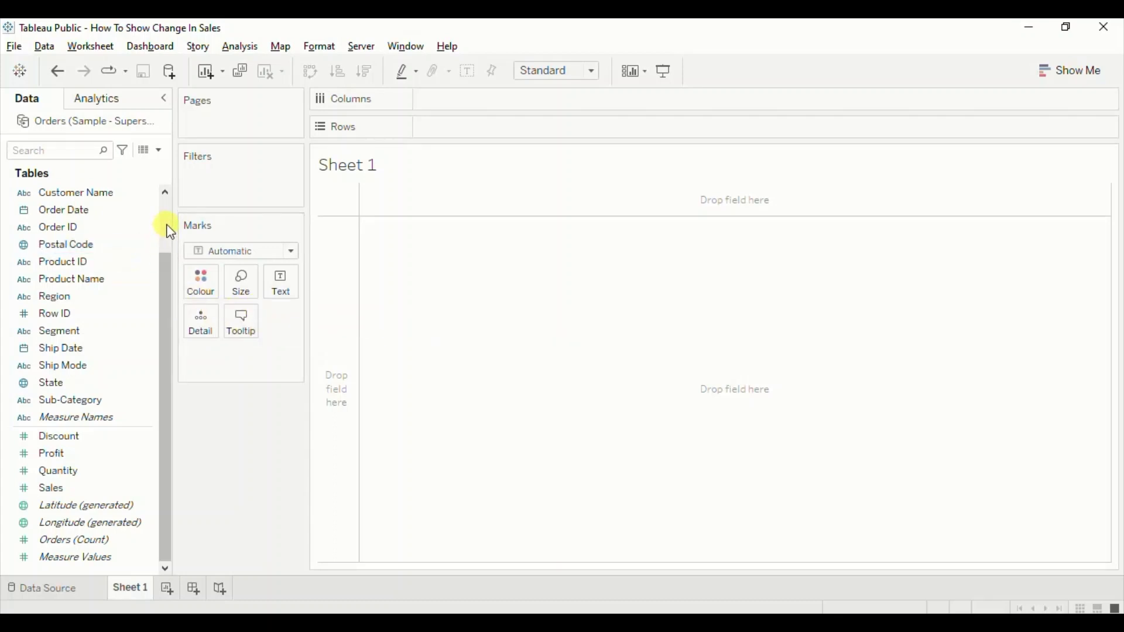
- Start a new calculated field in the Orders data and name it "Sales in 2016"
{"action": "scroll", "coordinate": [169, 233], "scroll_direction": "up", "scroll_amount": 2}
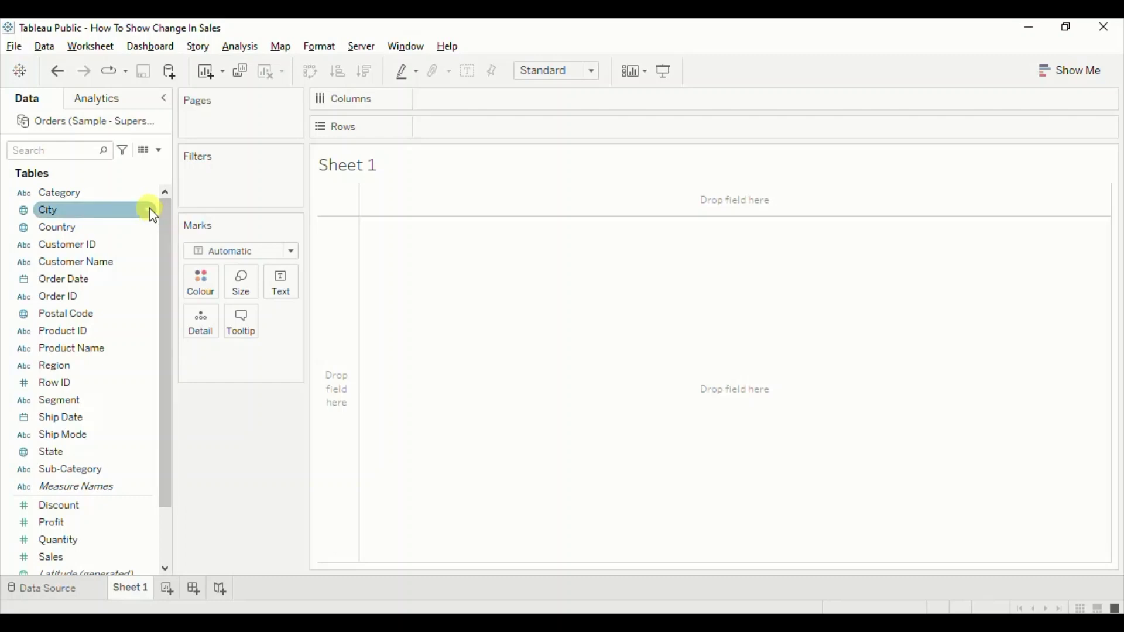
{"action": "left_click", "coordinate": [159, 152]}
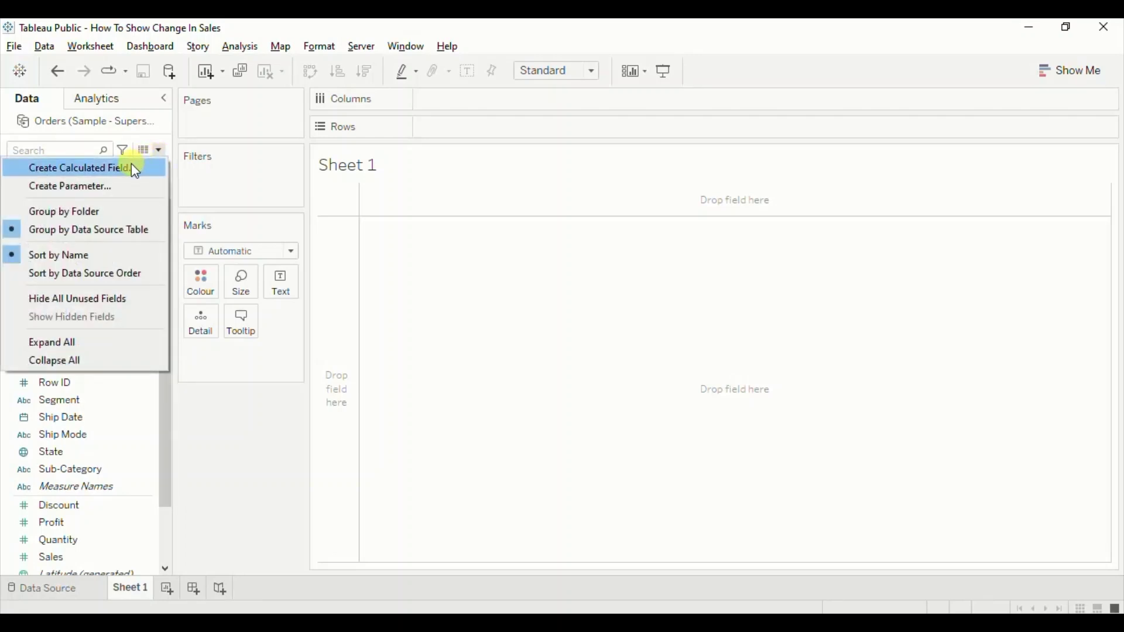
{"action": "left_click", "coordinate": [135, 168]}
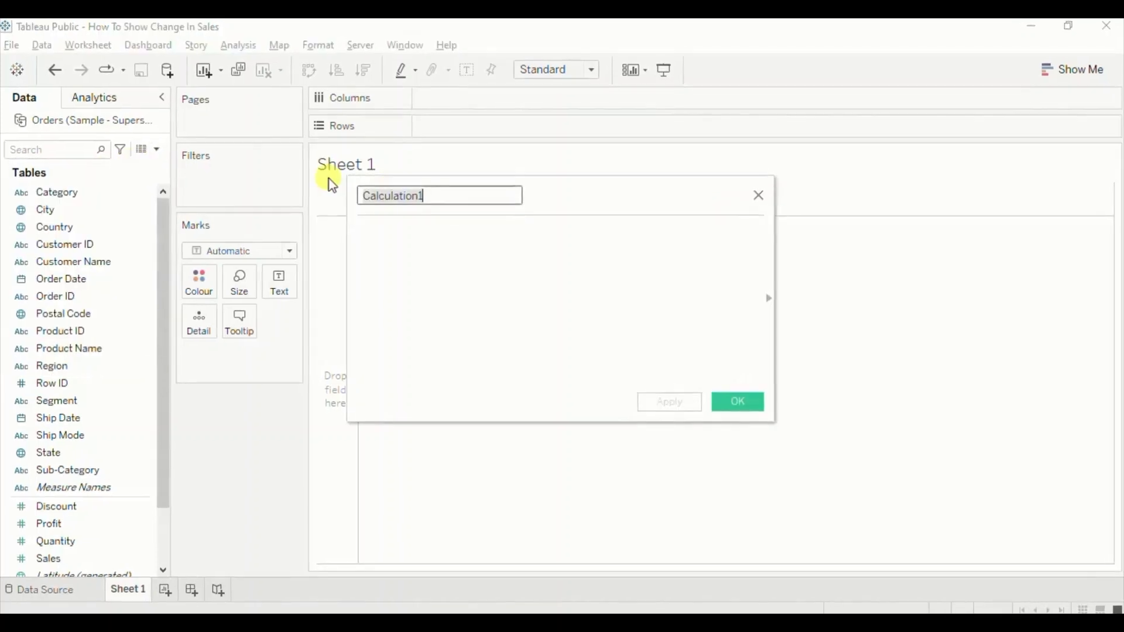
{"action": "type", "text": "Sa"}
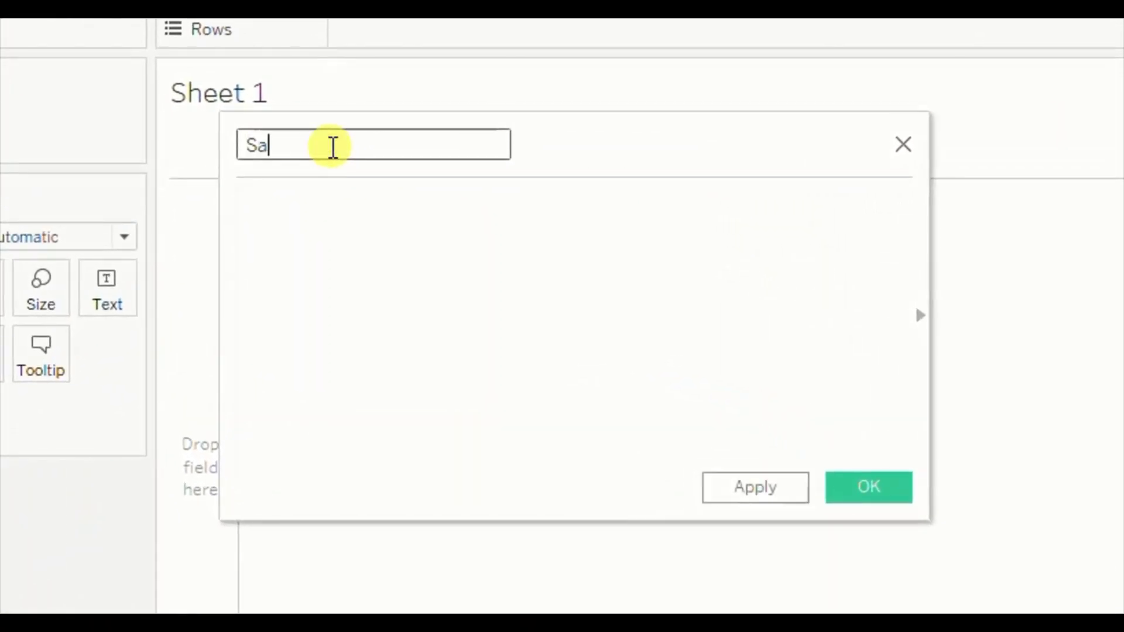
{"action": "type", "text": "les in 2016"}
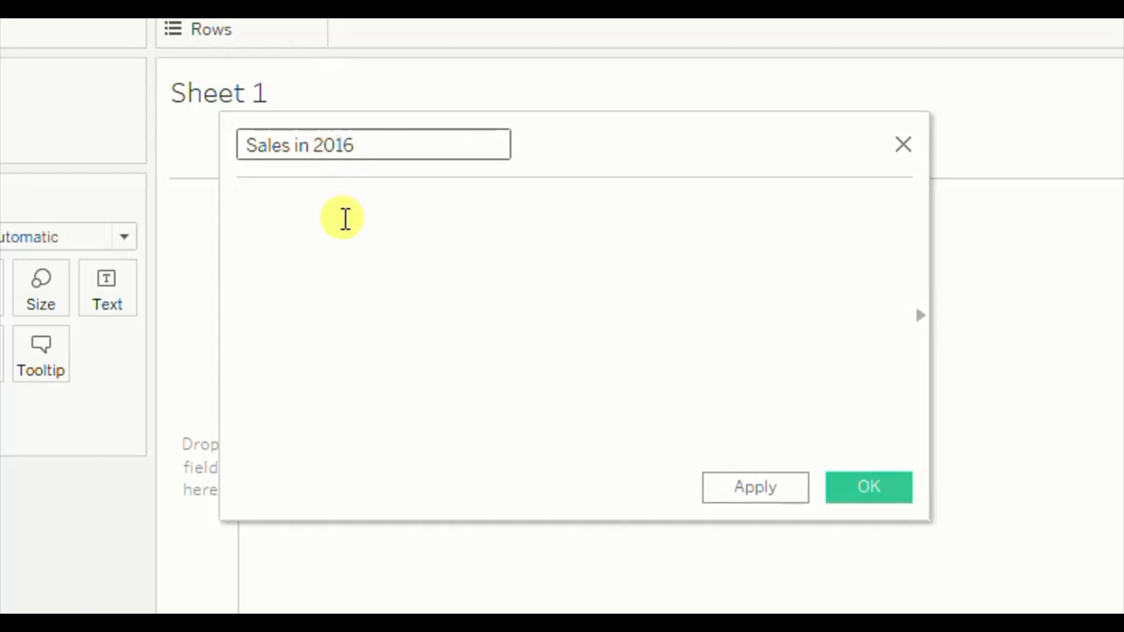
- Enter the formula if YEAR([Order Date])=2016 then [Sales]end for the calculated field and save it
{"action": "left_click", "coordinate": [345, 219]}
{"action": "type", "text": "if year"}
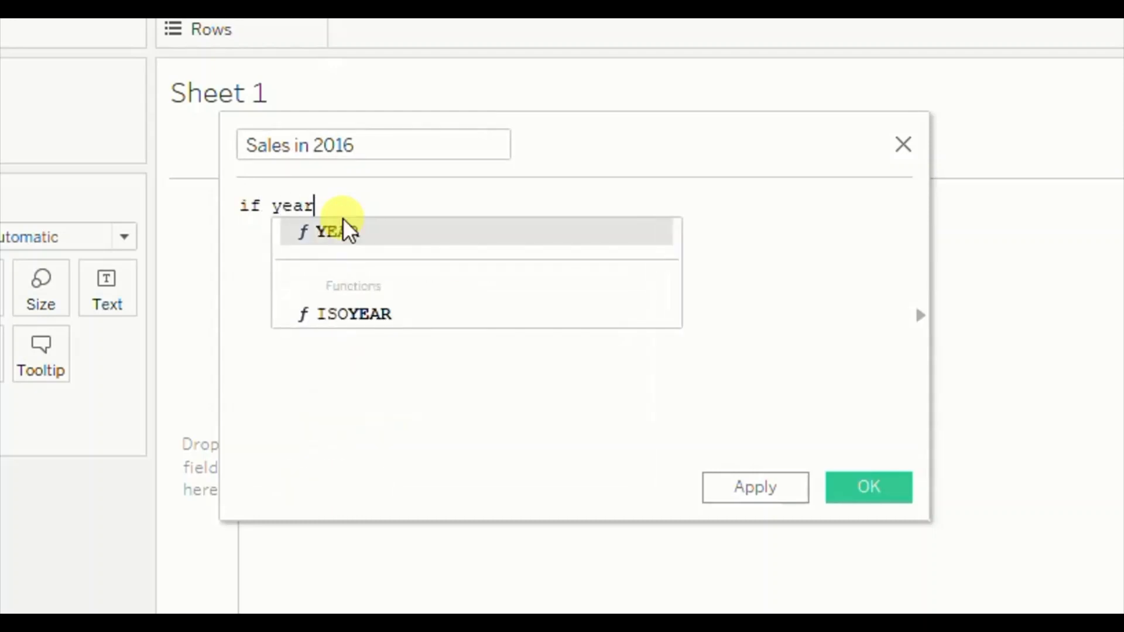
{"action": "left_click", "coordinate": [349, 231]}
{"action": "type", "text": "order"}
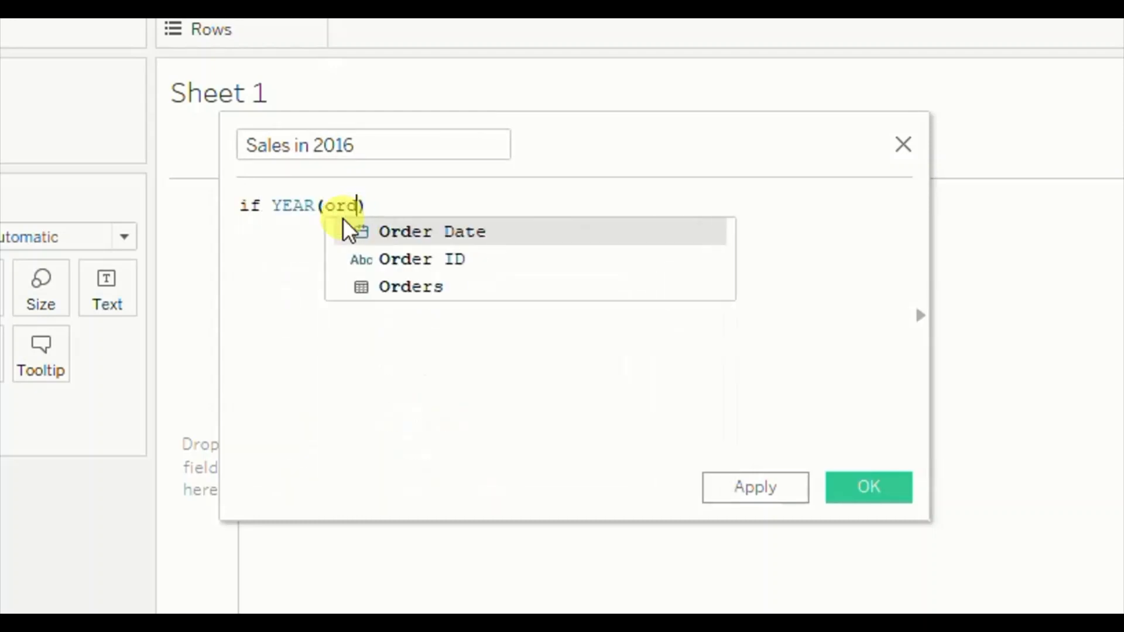
{"action": "left_click", "coordinate": [349, 231]}
{"action": "type", "text": "=201"}
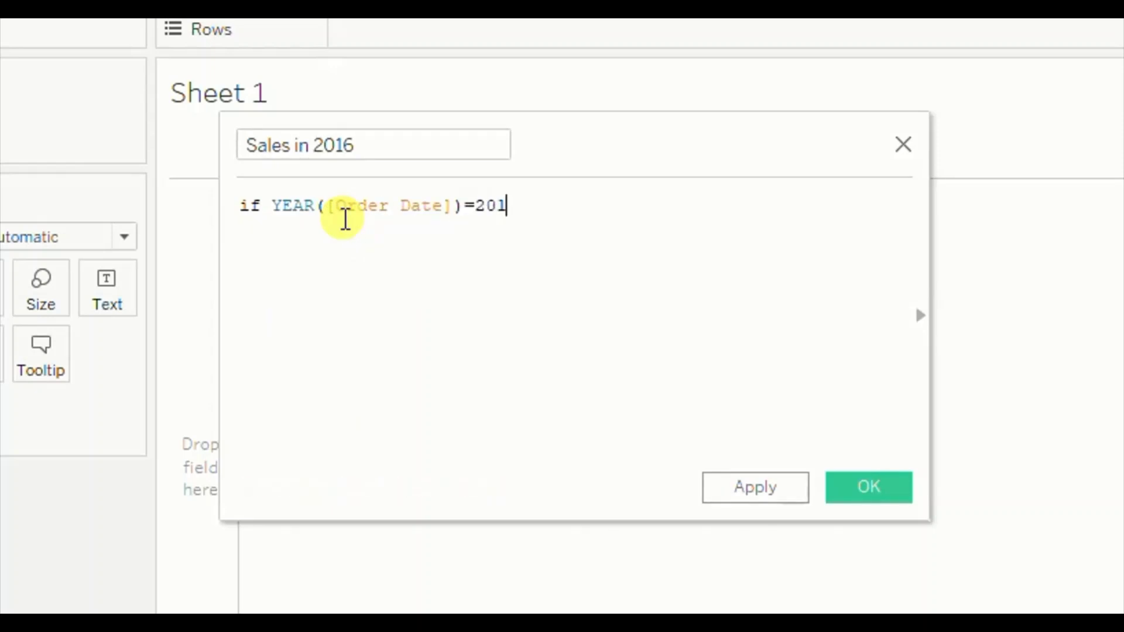
{"action": "type", "text": "6 then sal"}
{"action": "key", "text": "Return"}
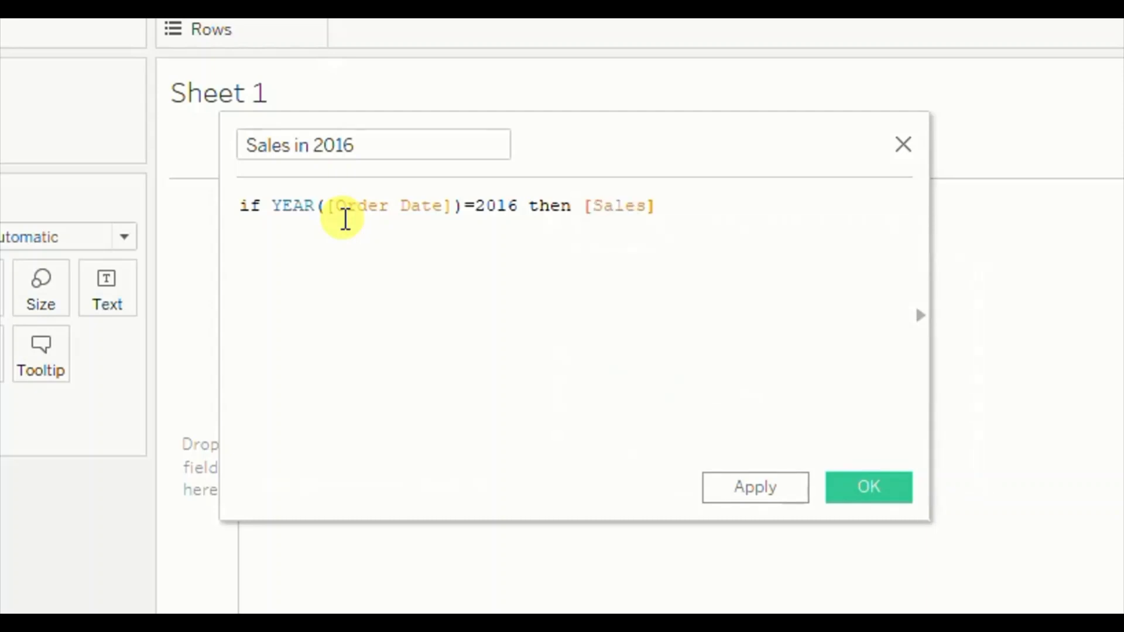
{"action": "type", "text": "end"}
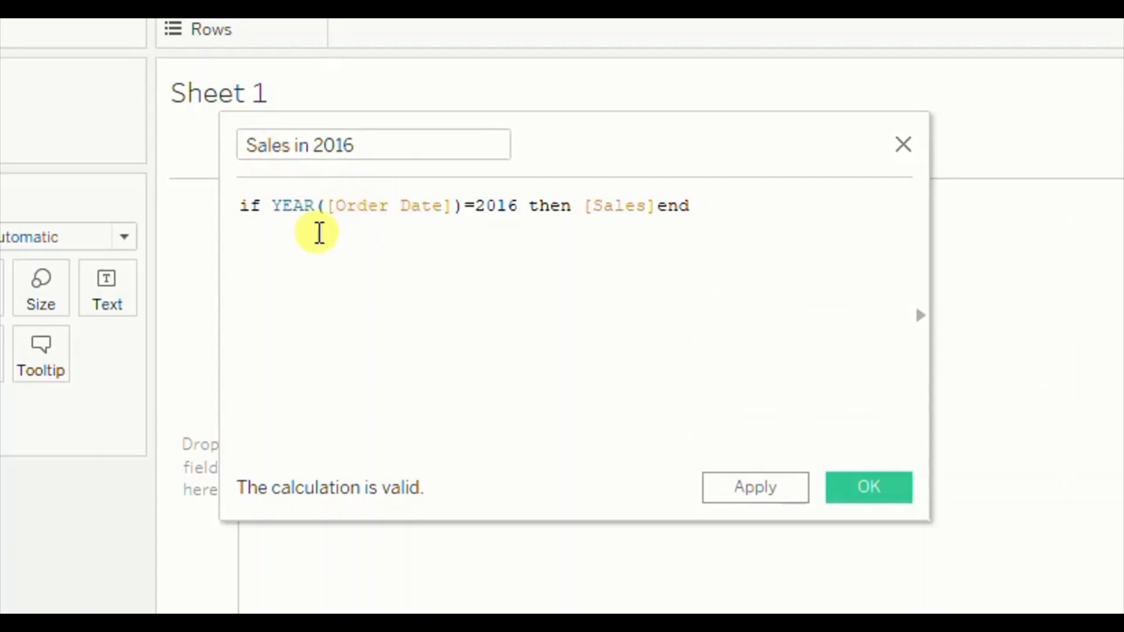
{"action": "left_click_drag", "start_coordinate": [281, 206], "coordinate": [454, 206]}
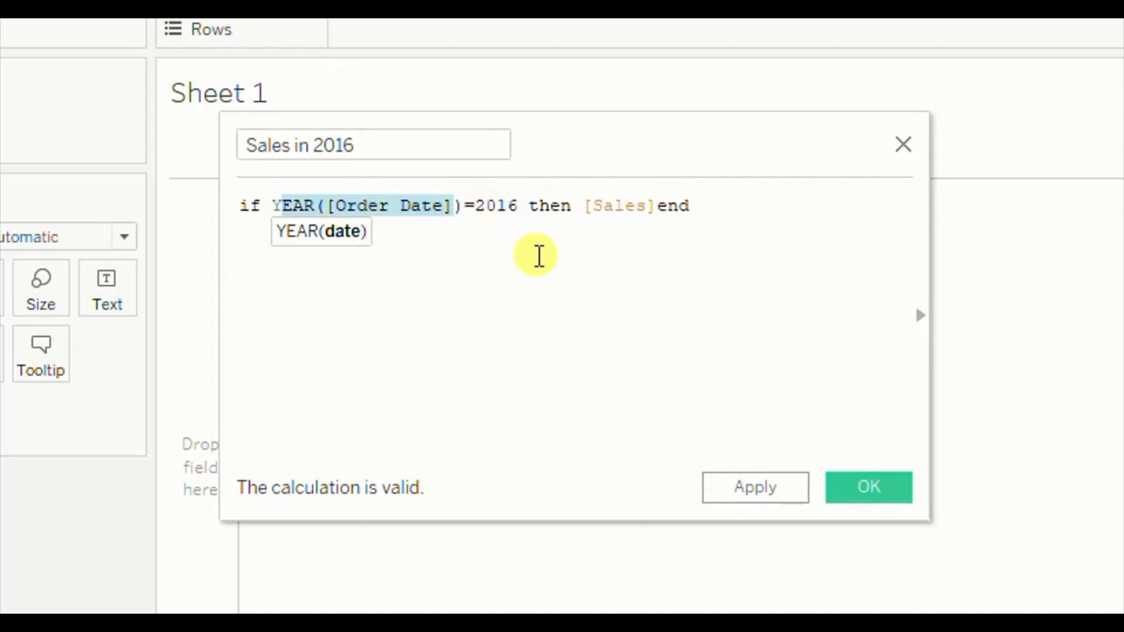
{"action": "left_click", "coordinate": [859, 495]}
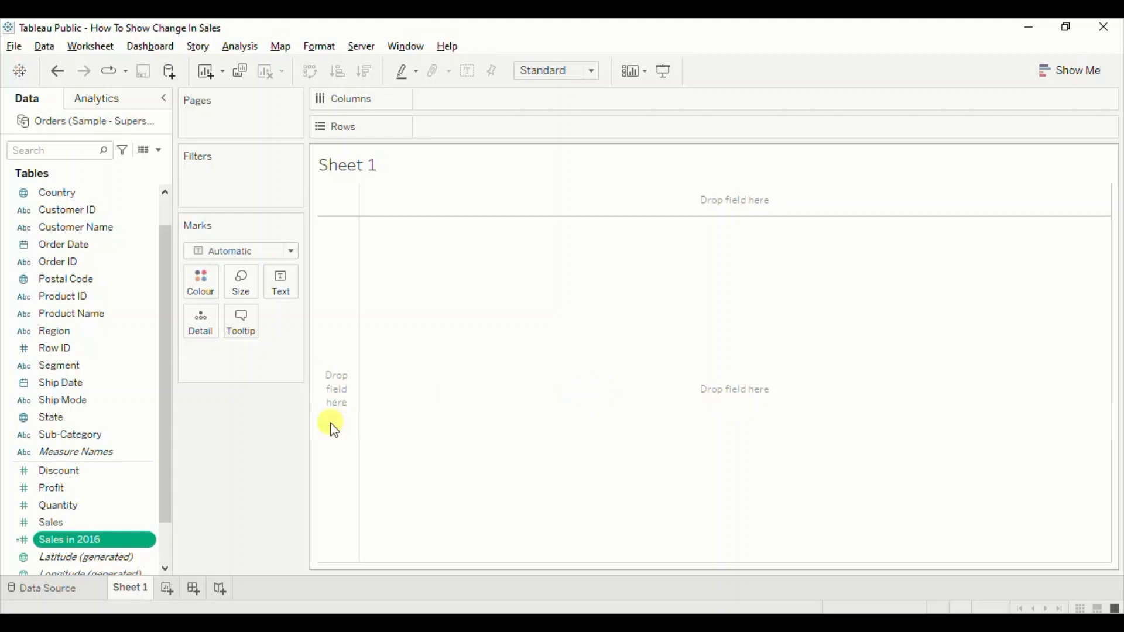
- Duplicate the Sales in 2016 field and rename the copy "Sales in 2017"
{"action": "left_click", "coordinate": [153, 545]}
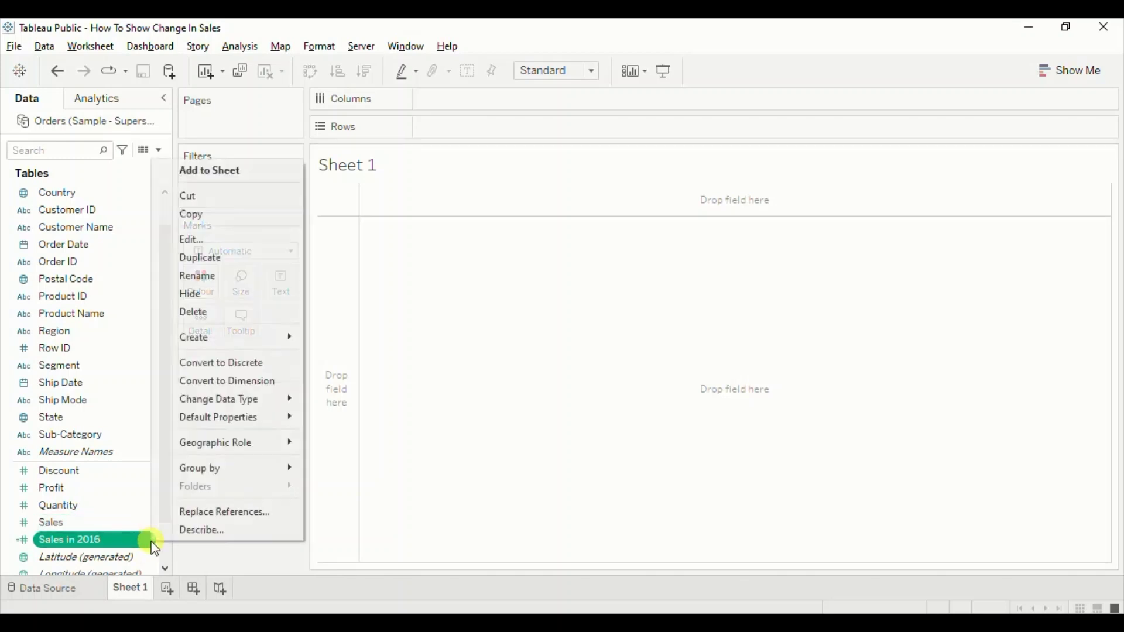
{"action": "left_click", "coordinate": [195, 262]}
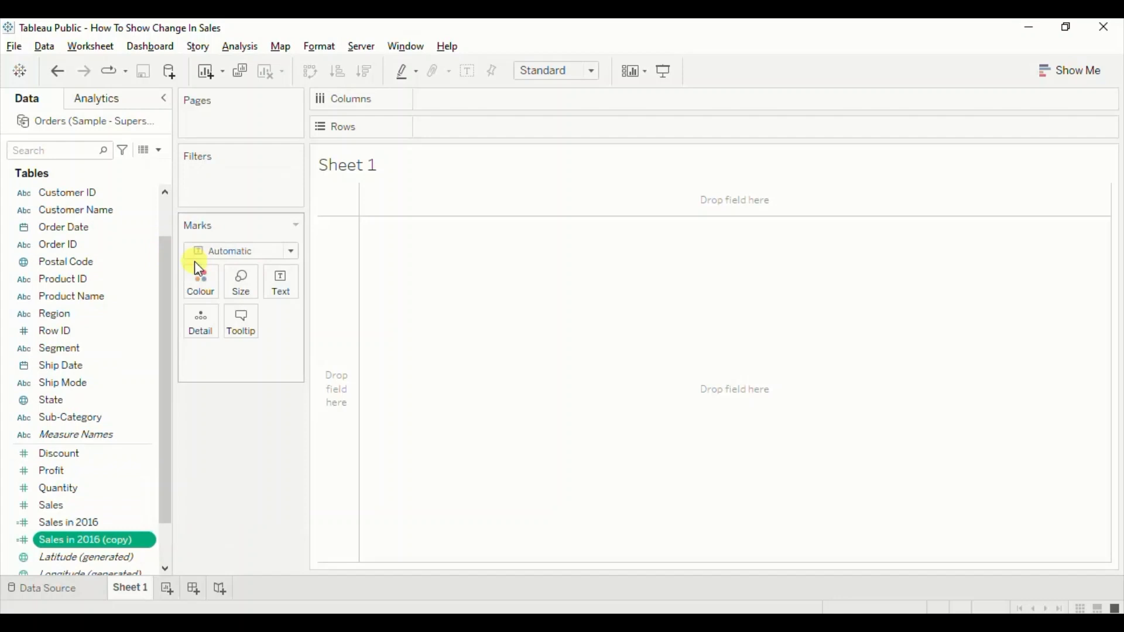
{"action": "left_click", "coordinate": [148, 543]}
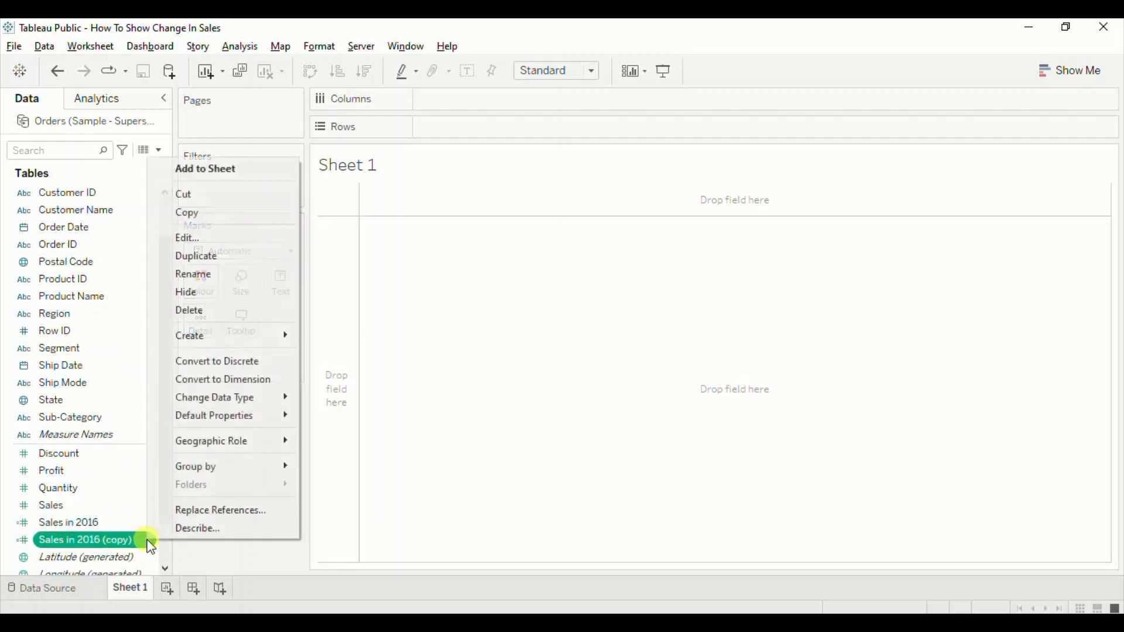
{"action": "left_click", "coordinate": [188, 239]}
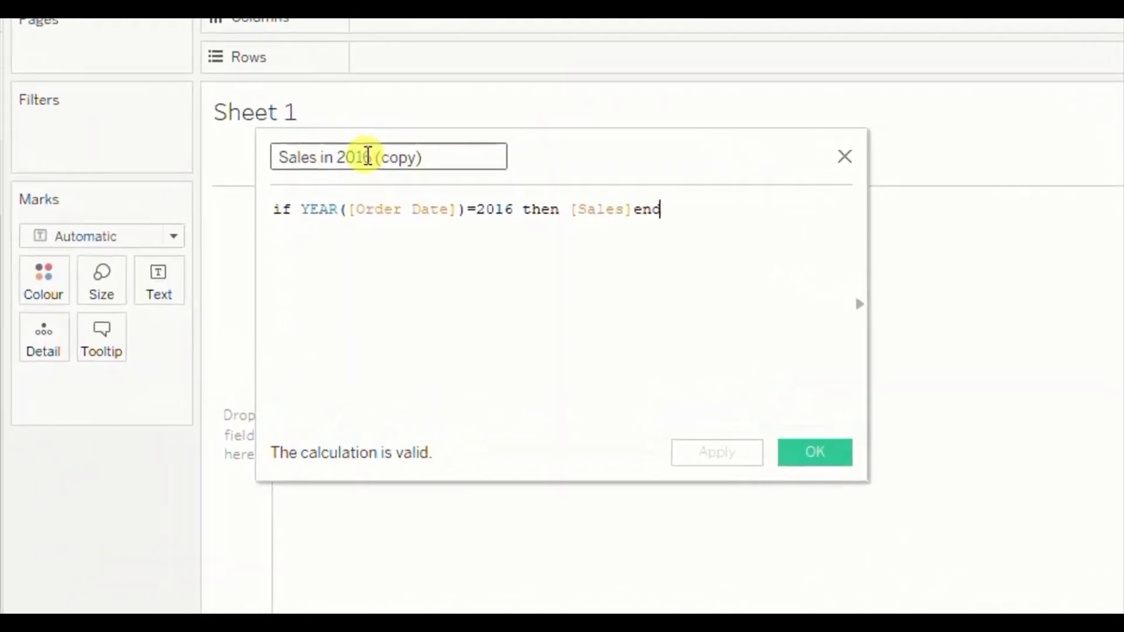
{"action": "left_click_drag", "start_coordinate": [369, 159], "coordinate": [431, 160]}
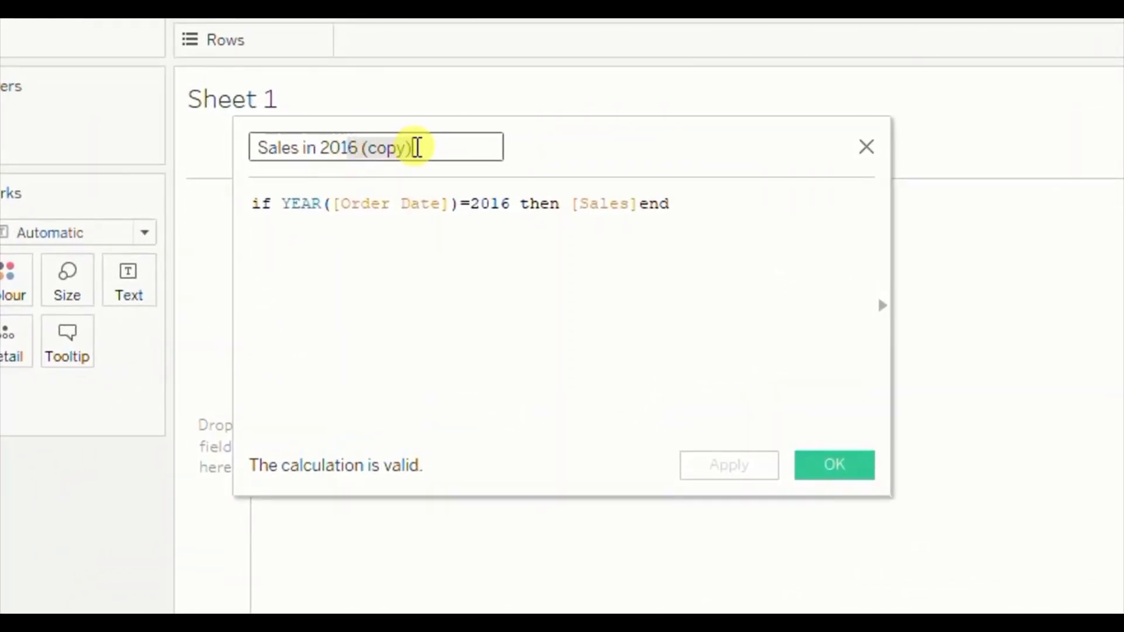
{"action": "type", "text": "7"}
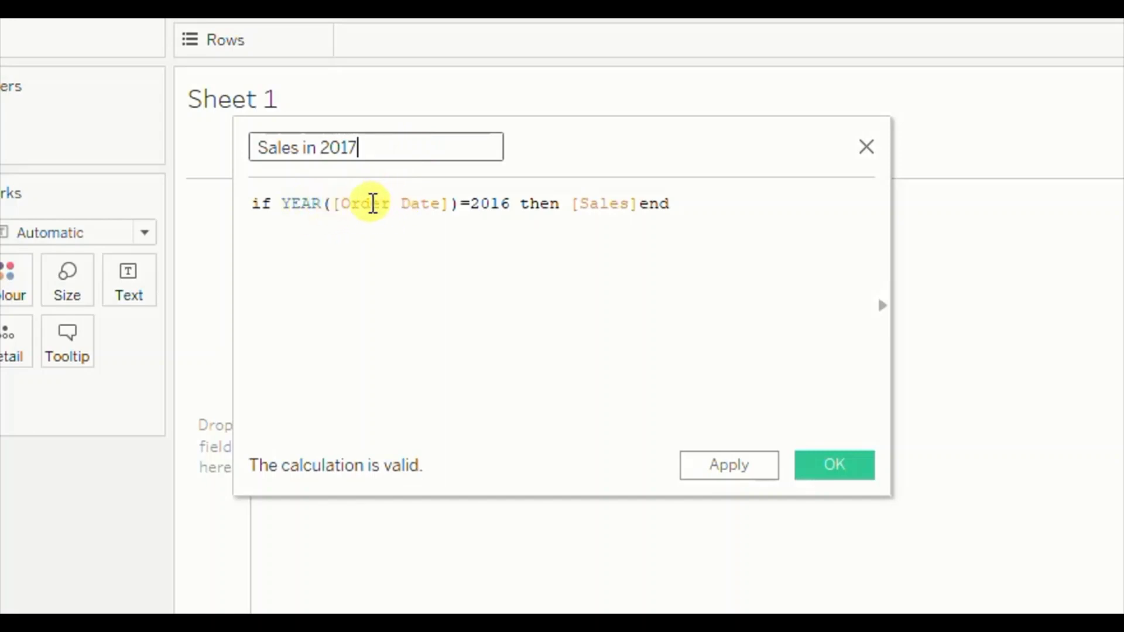
- Set the year in the Sales in 2017 formula to 2017 and save the calculation
{"action": "left_click", "coordinate": [509, 205]}
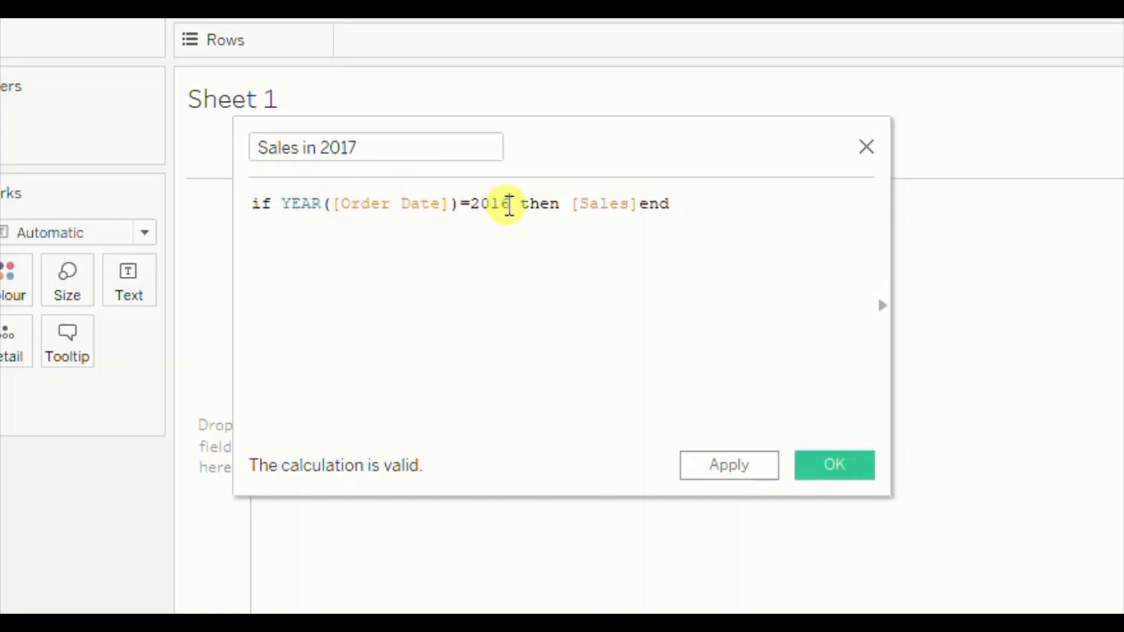
{"action": "key", "text": "BackSpace"}
{"action": "type", "text": "7"}
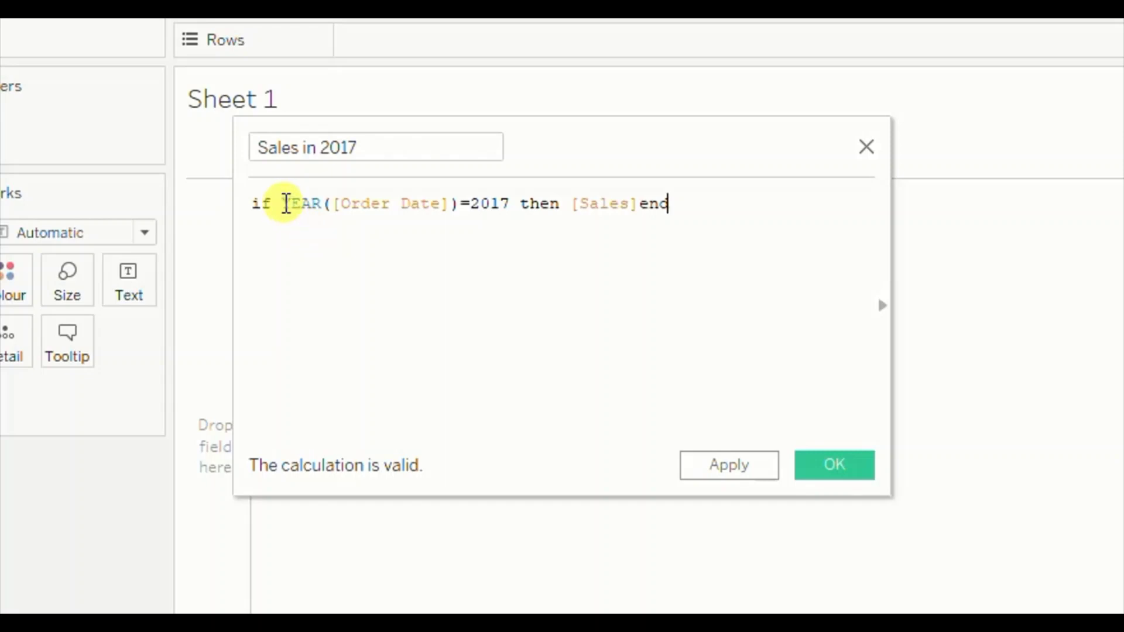
{"action": "left_click_drag", "start_coordinate": [285, 203], "coordinate": [508, 206]}
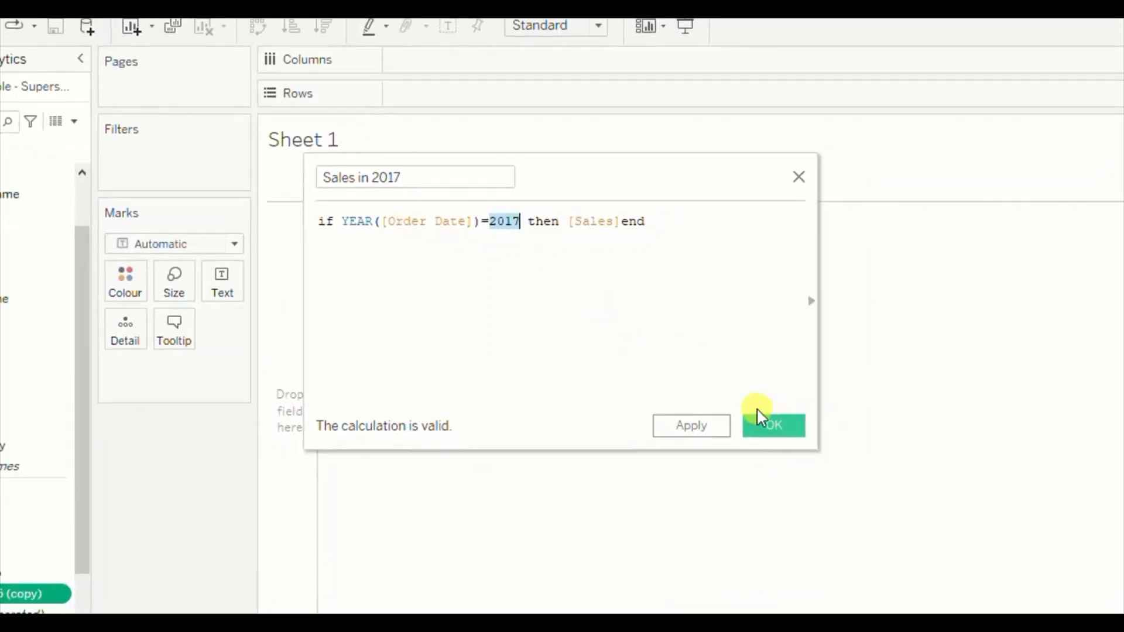
{"action": "left_click", "coordinate": [768, 422]}
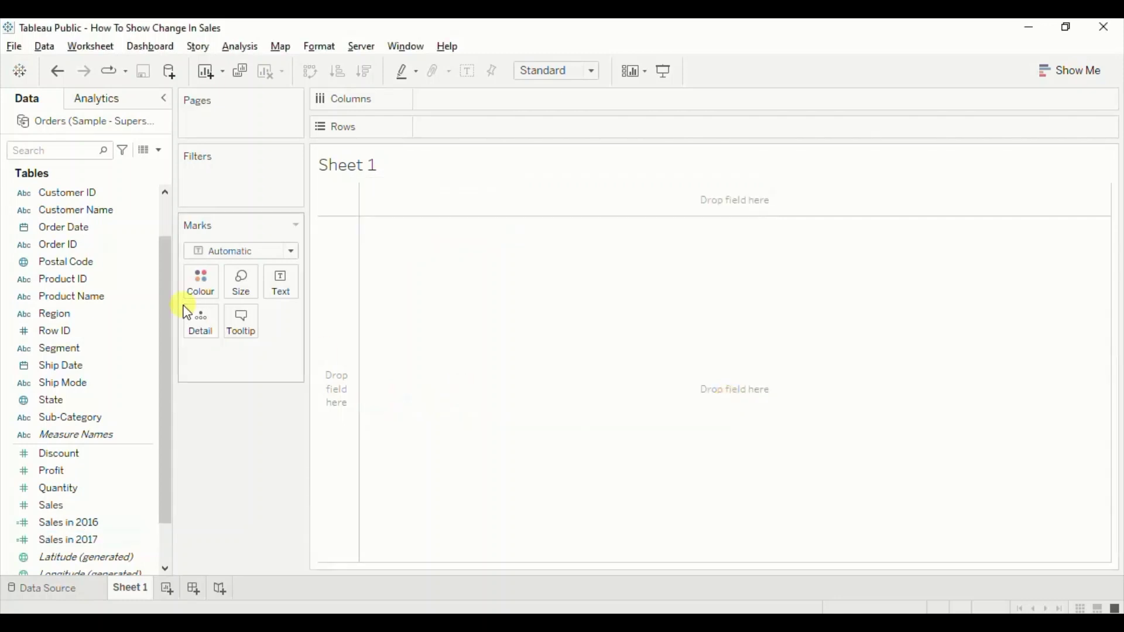
- Build a horizontal bar chart with Category on Rows and Sales in 2016 on Columns
{"action": "left_click", "coordinate": [168, 216]}
{"action": "left_click", "coordinate": [85, 199]}
{"action": "left_click_drag", "start_coordinate": [84, 200], "coordinate": [508, 139]}
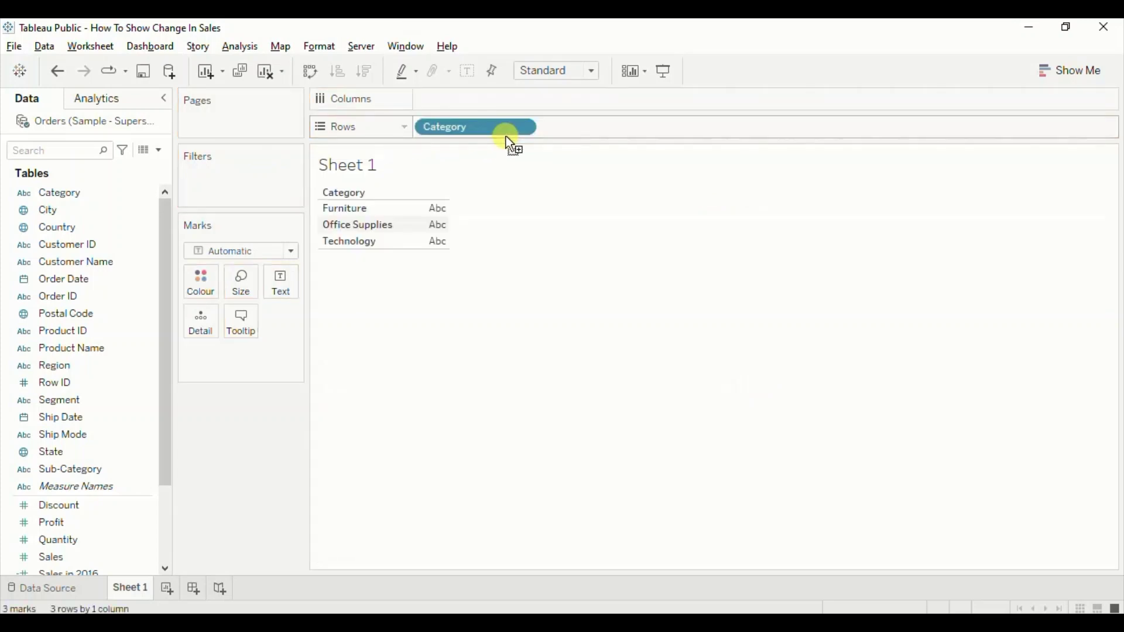
{"action": "left_click", "coordinate": [168, 508]}
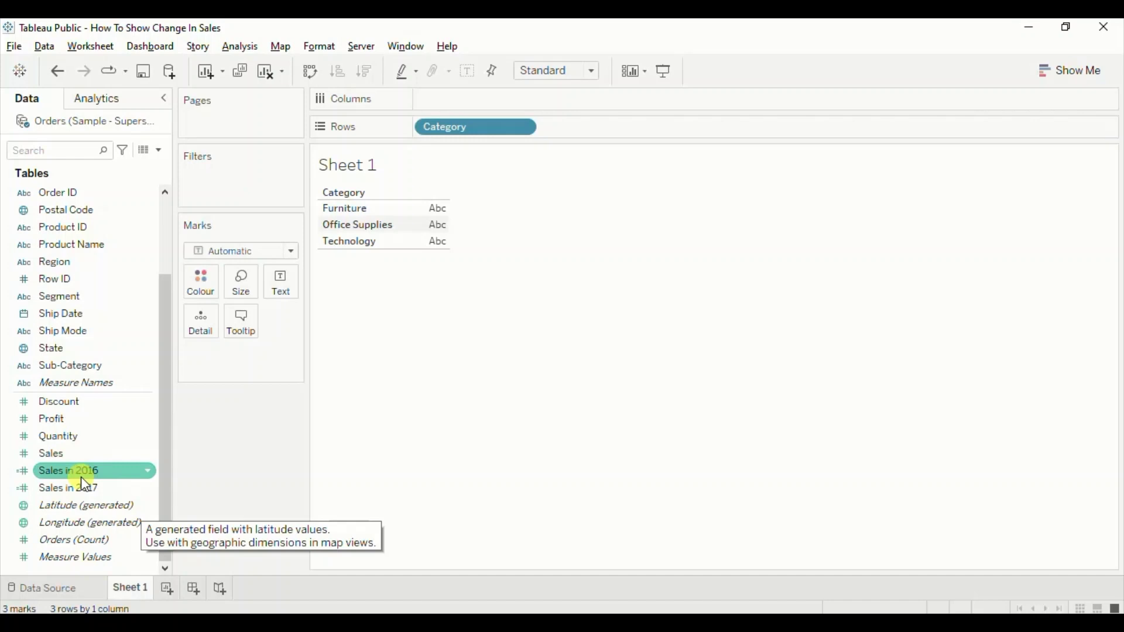
{"action": "left_click_drag", "start_coordinate": [86, 478], "coordinate": [487, 106]}
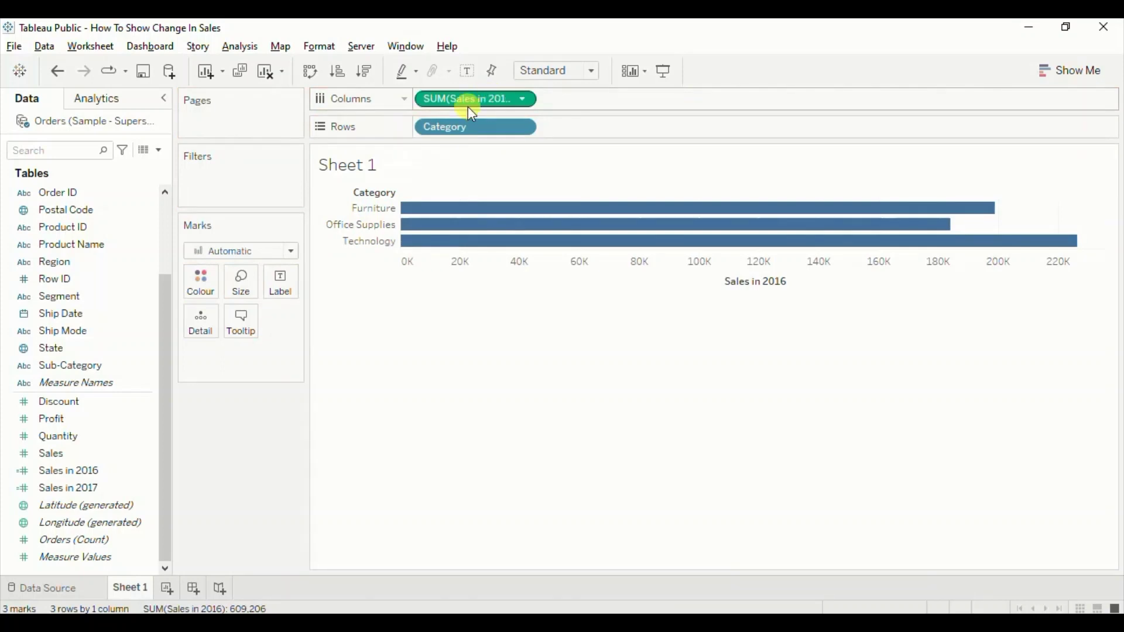
- Add Sales in 2017 to the same axis as Sales in 2016 and fit the chart to Entire View
{"action": "mouse_move", "coordinate": [440, 214]}
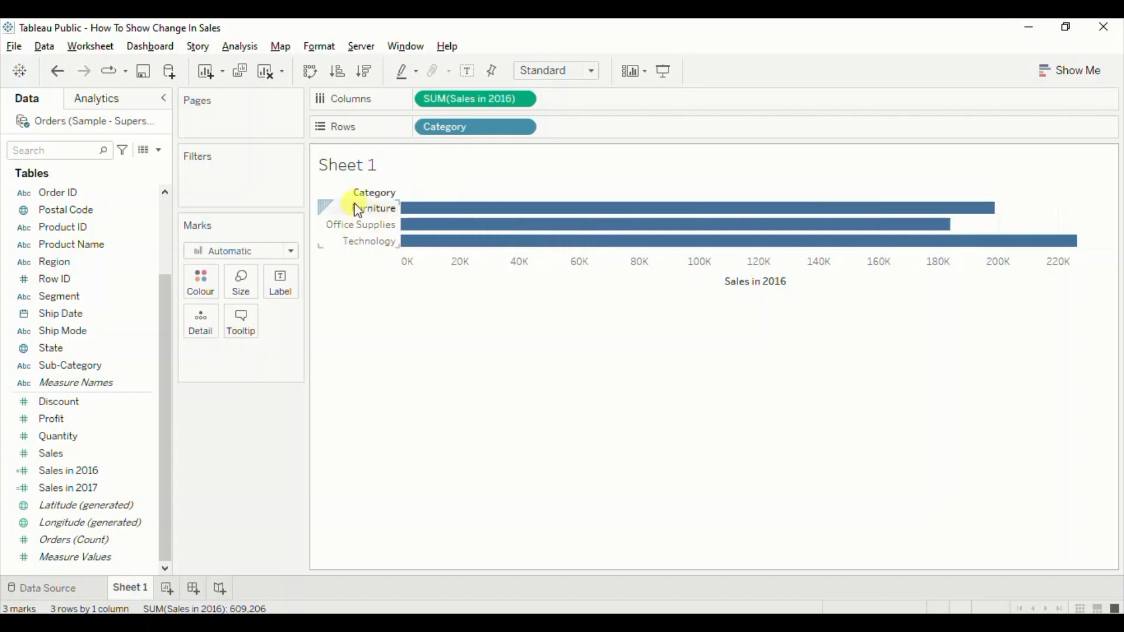
{"action": "left_click", "coordinate": [97, 487]}
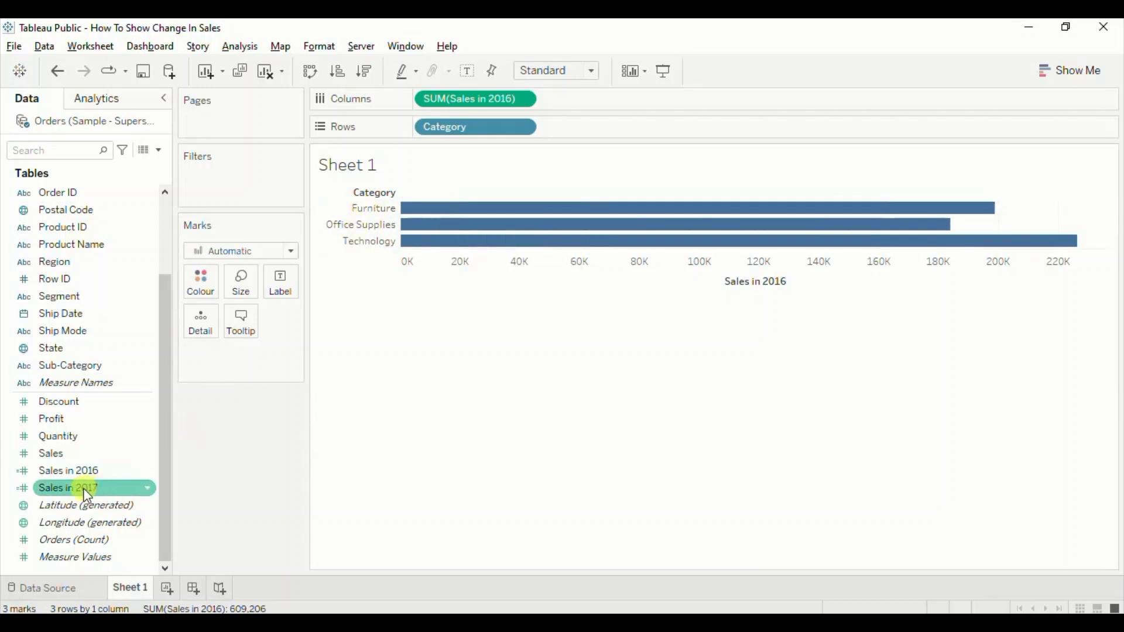
{"action": "left_click_drag", "start_coordinate": [84, 490], "coordinate": [456, 273]}
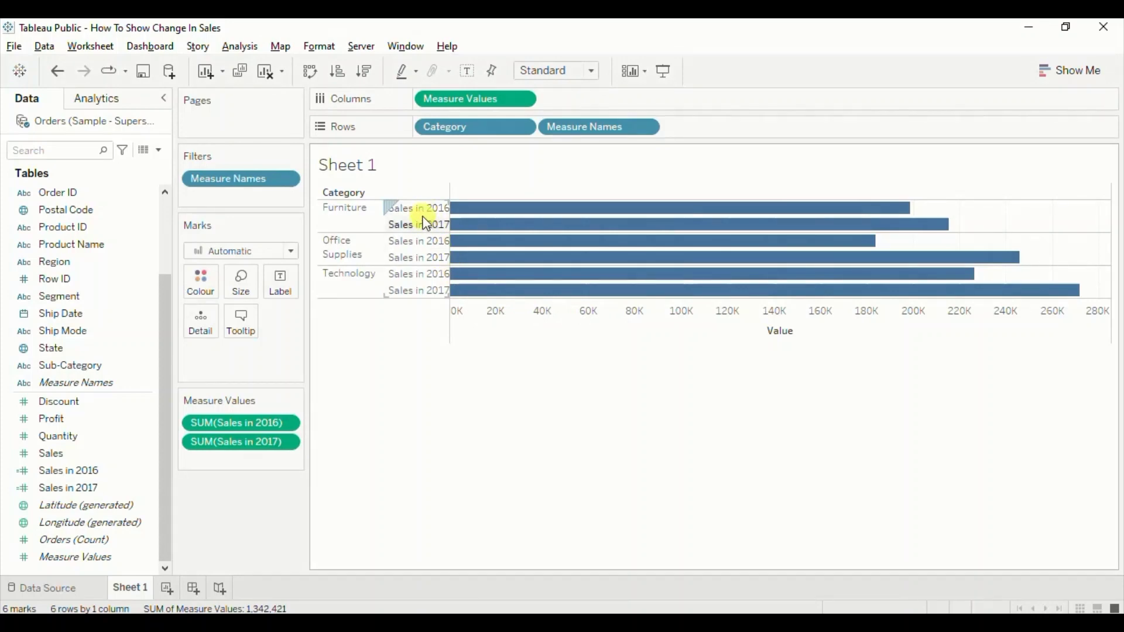
{"action": "left_click", "coordinate": [476, 274]}
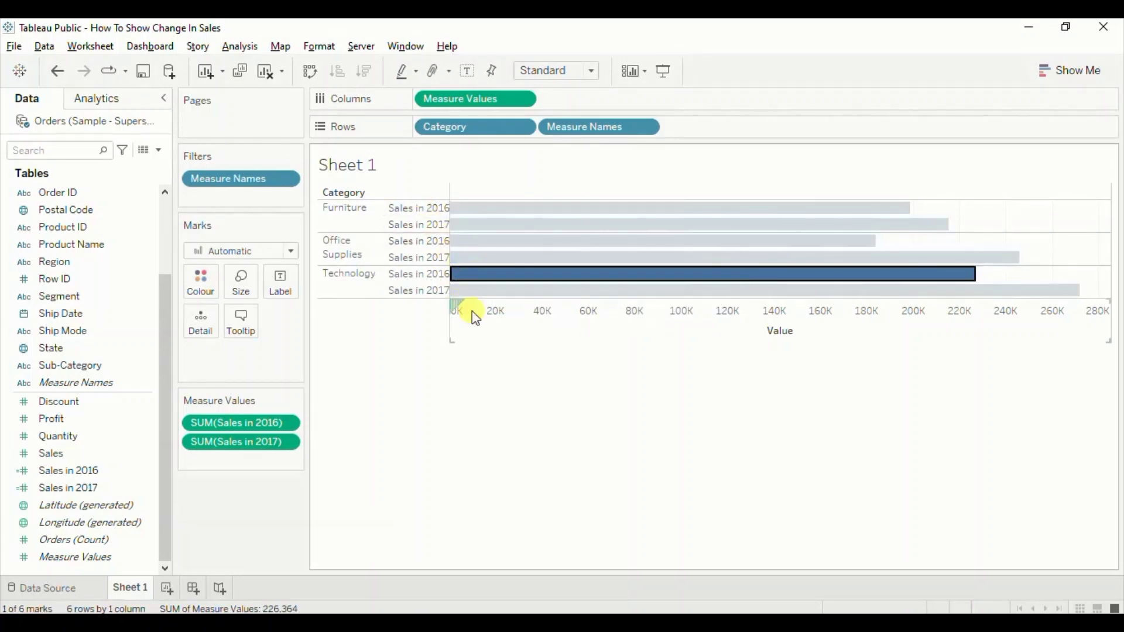
{"action": "left_click", "coordinate": [514, 326]}
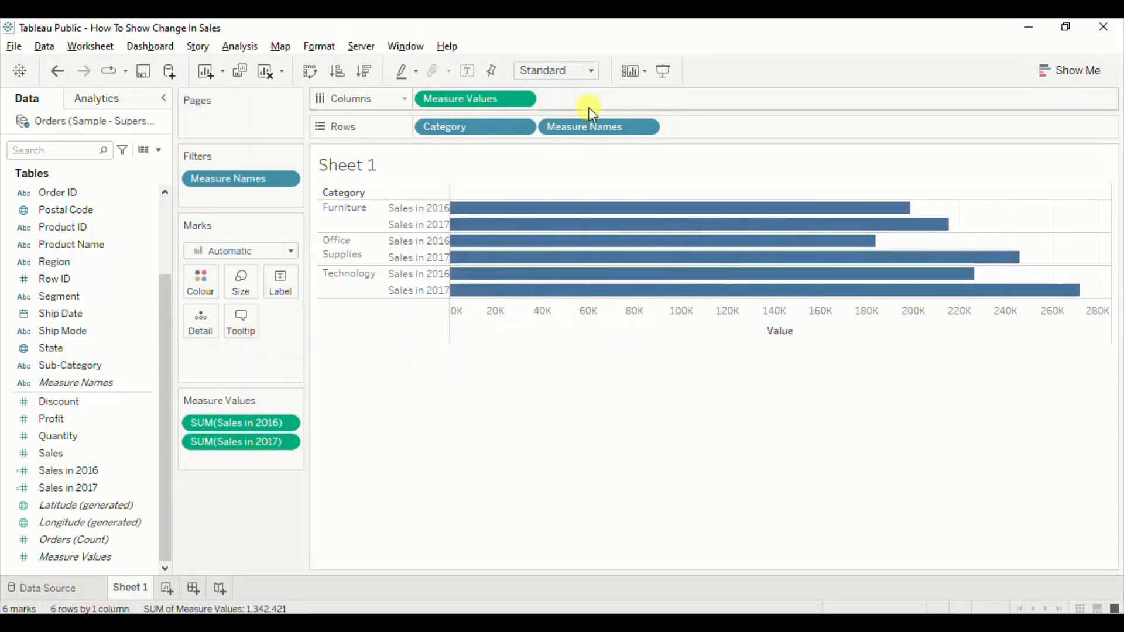
{"action": "left_click", "coordinate": [592, 72]}
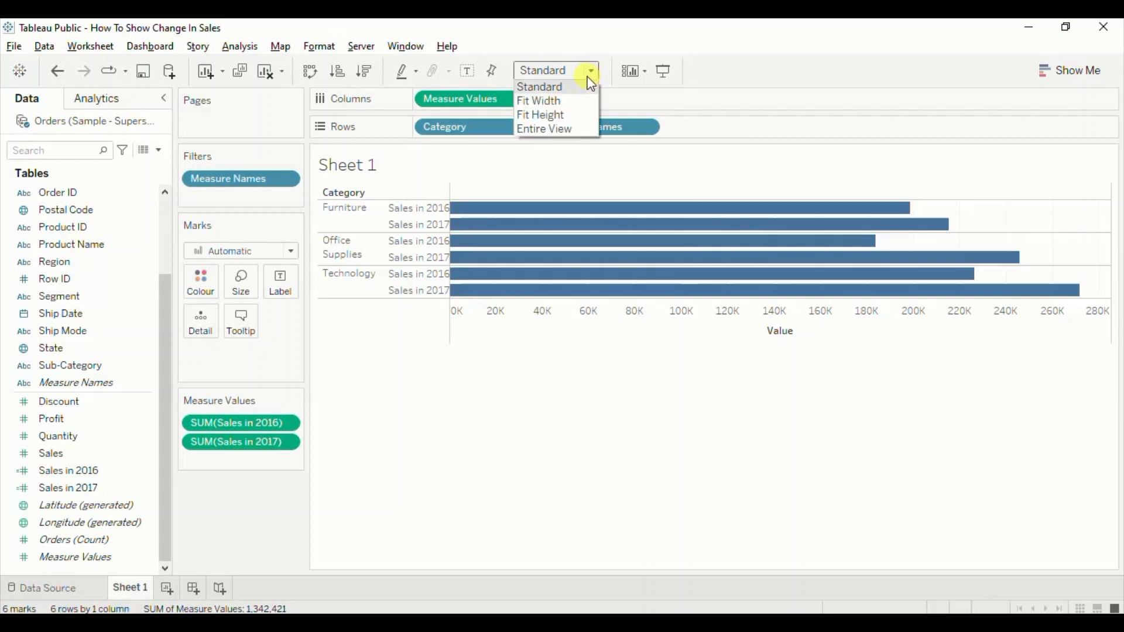
{"action": "left_click", "coordinate": [563, 127]}
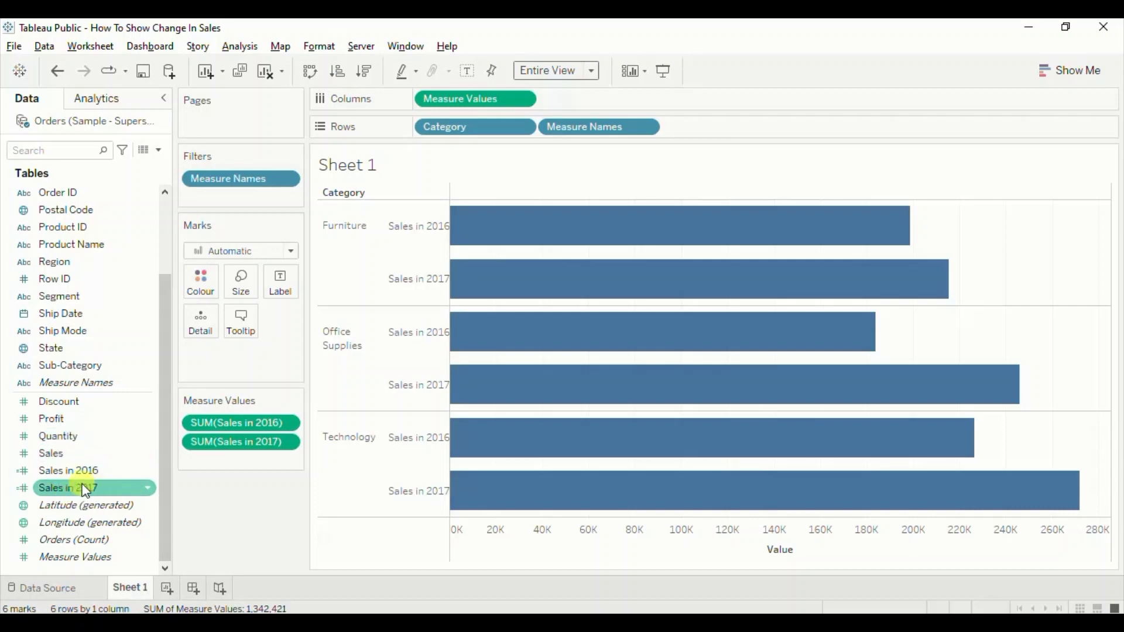
- Duplicate the Sales in 2017 field and add the copy to Columns after Measure Values
{"action": "left_click", "coordinate": [148, 489]}
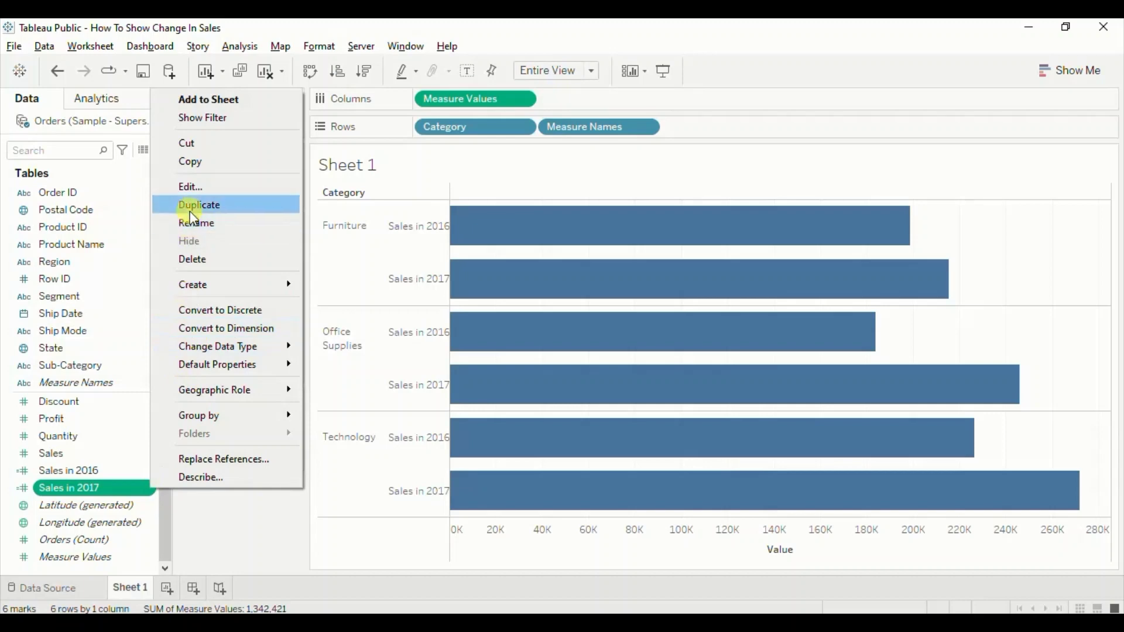
{"action": "left_click", "coordinate": [190, 209]}
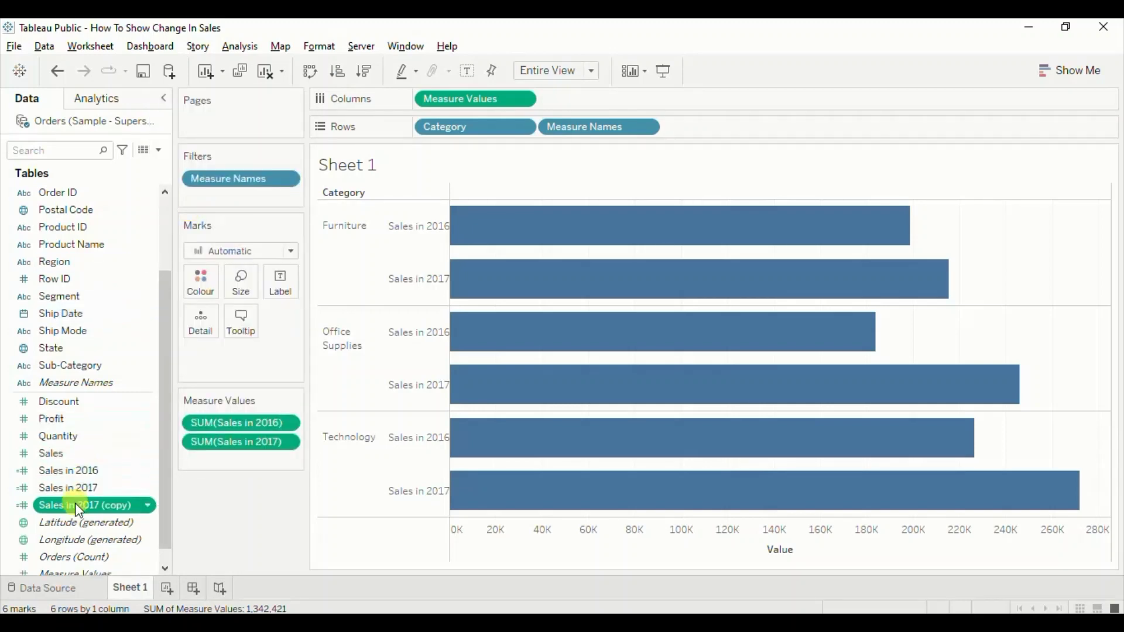
{"action": "left_click_drag", "start_coordinate": [75, 503], "coordinate": [589, 97]}
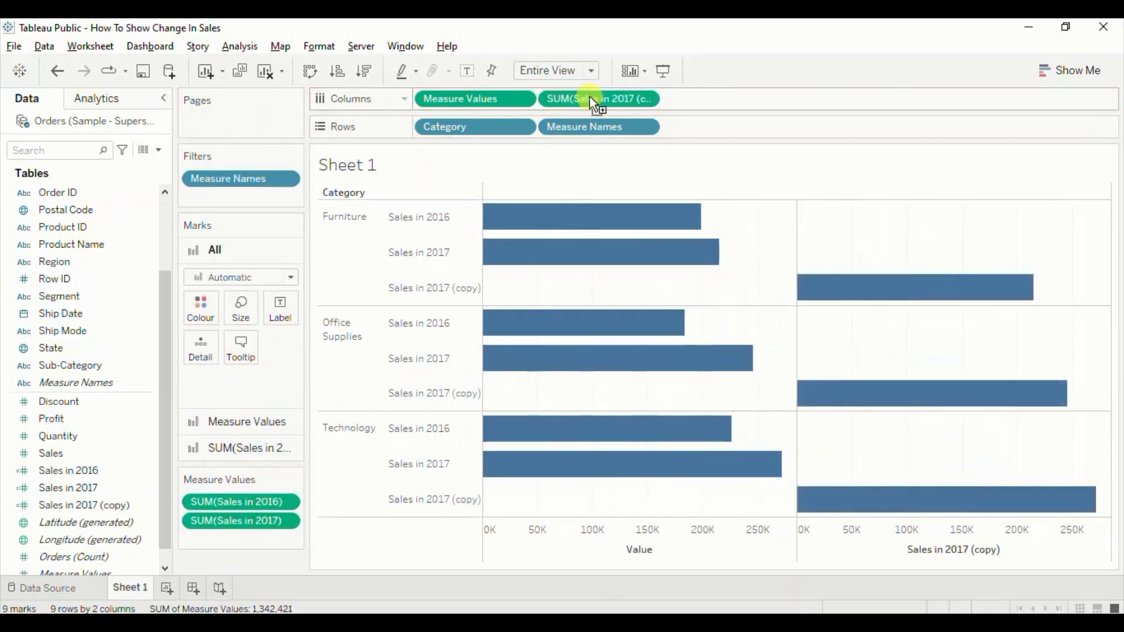
- Put Sales in 2017 (copy) on a dual axis with Measure Values and set the Measure Values marks to Bar
{"action": "left_click", "coordinate": [645, 99]}
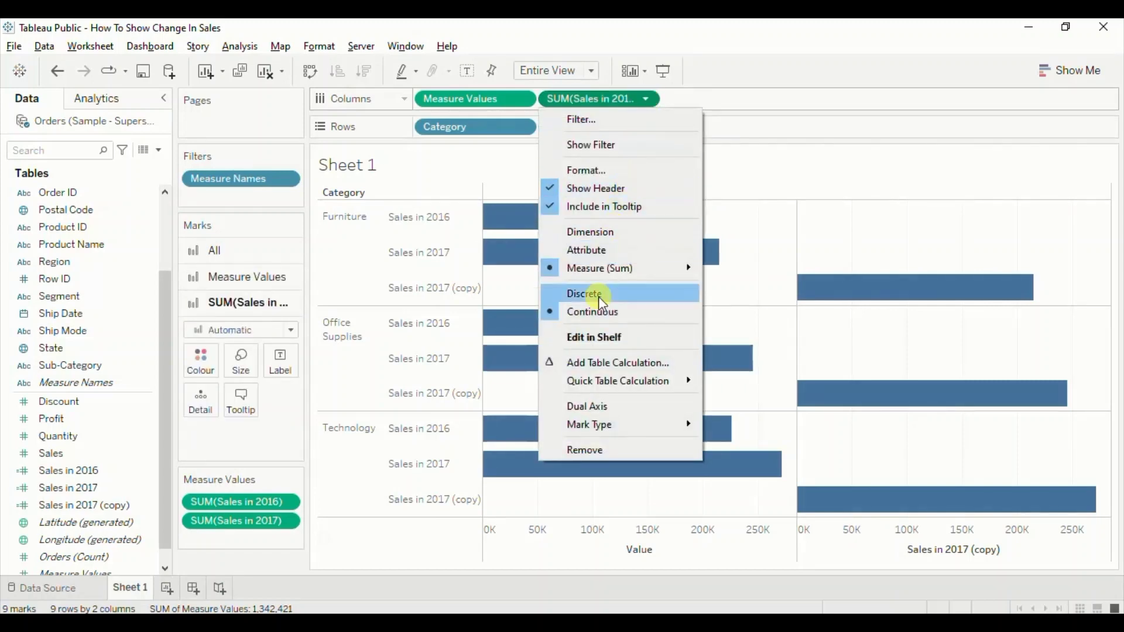
{"action": "left_click", "coordinate": [588, 407]}
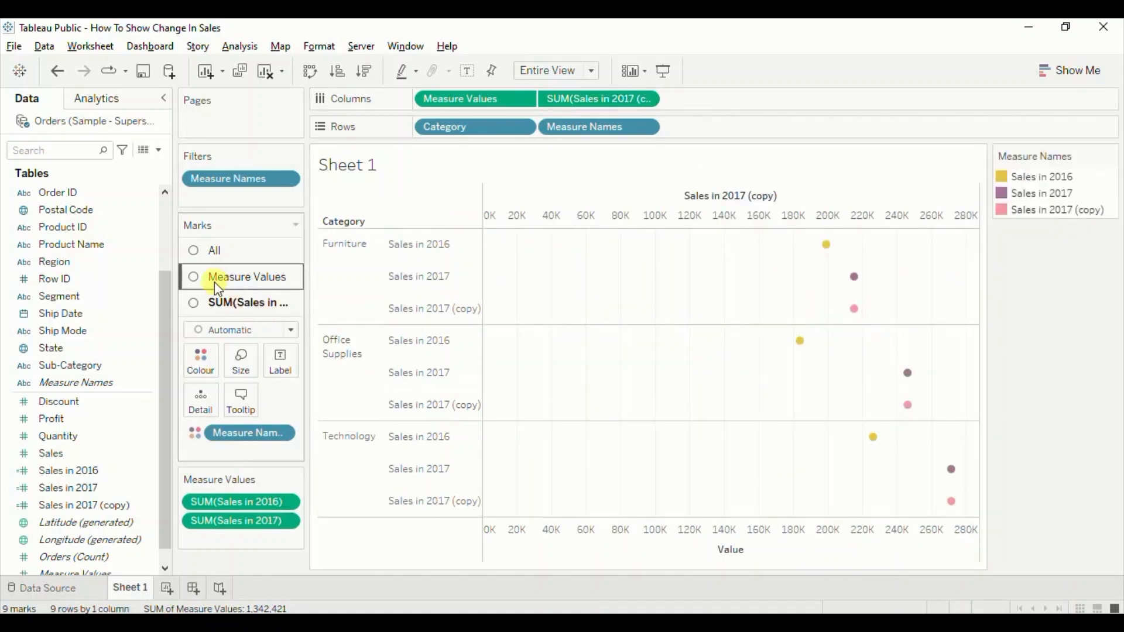
{"action": "left_click", "coordinate": [246, 281]}
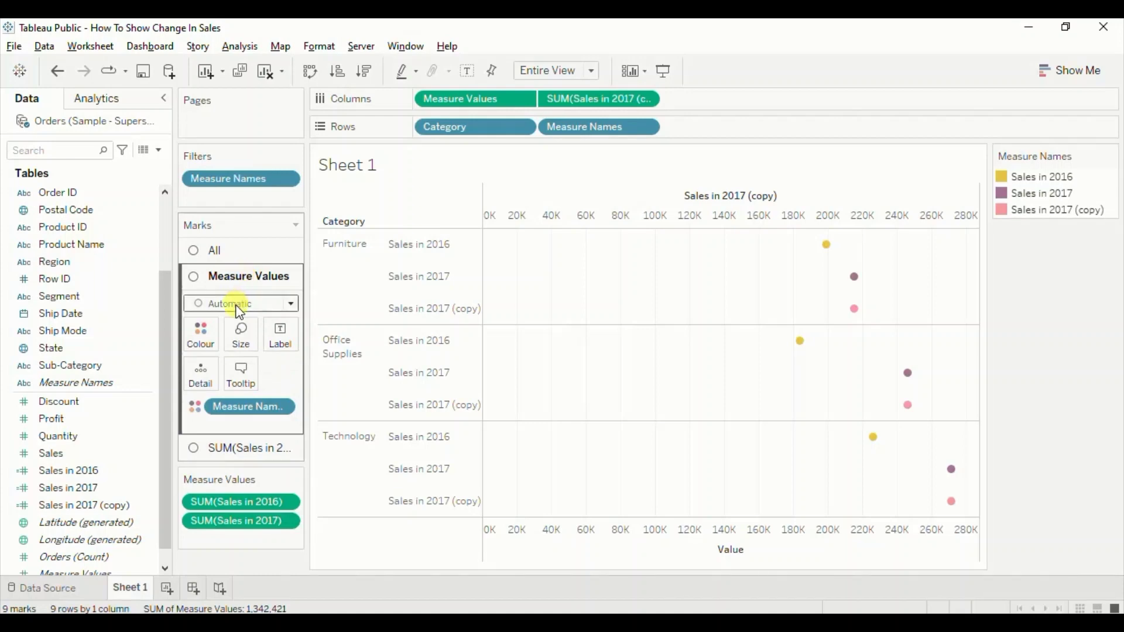
{"action": "left_click", "coordinate": [236, 305]}
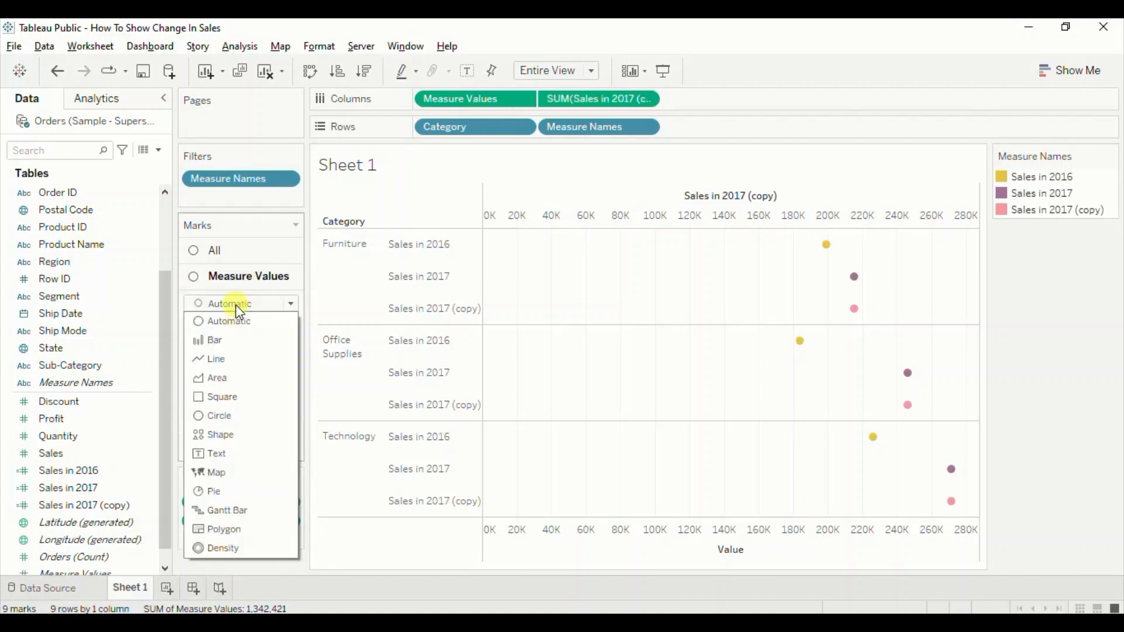
{"action": "left_click", "coordinate": [228, 340]}
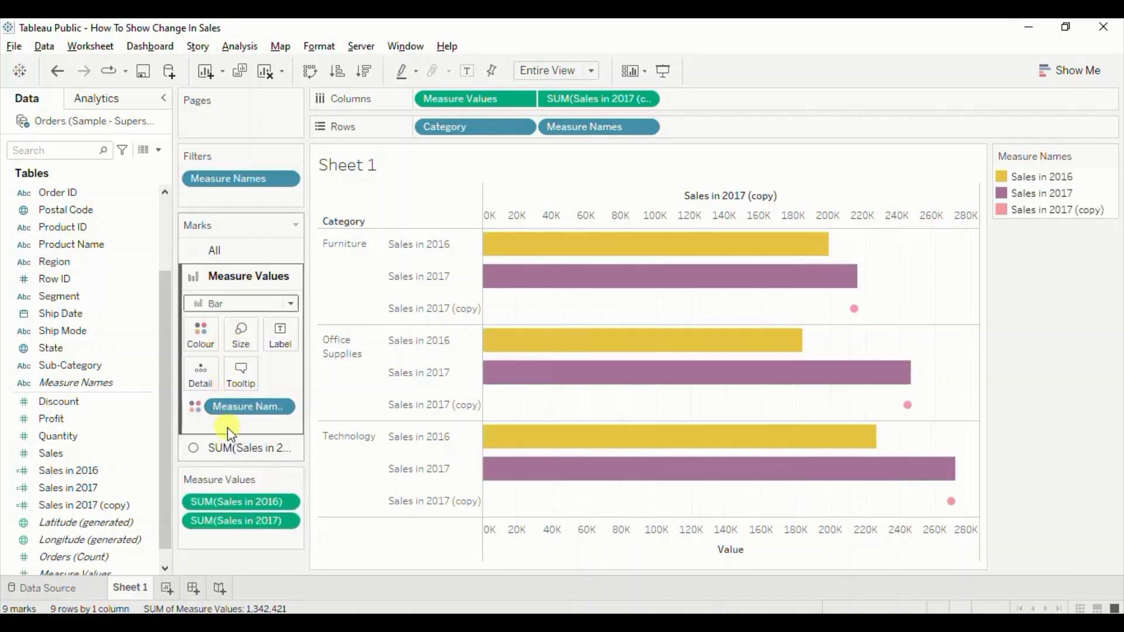
- Set the mark type of Sales in 2017 (copy) to Gantt Bar
{"action": "left_click", "coordinate": [231, 444]}
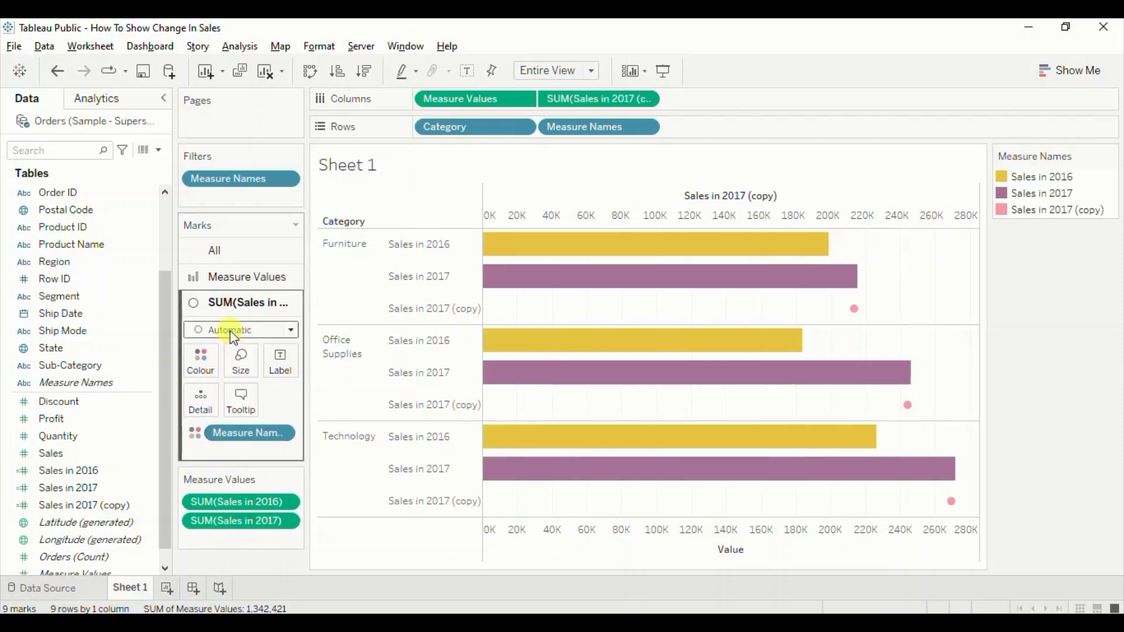
{"action": "left_click", "coordinate": [232, 332]}
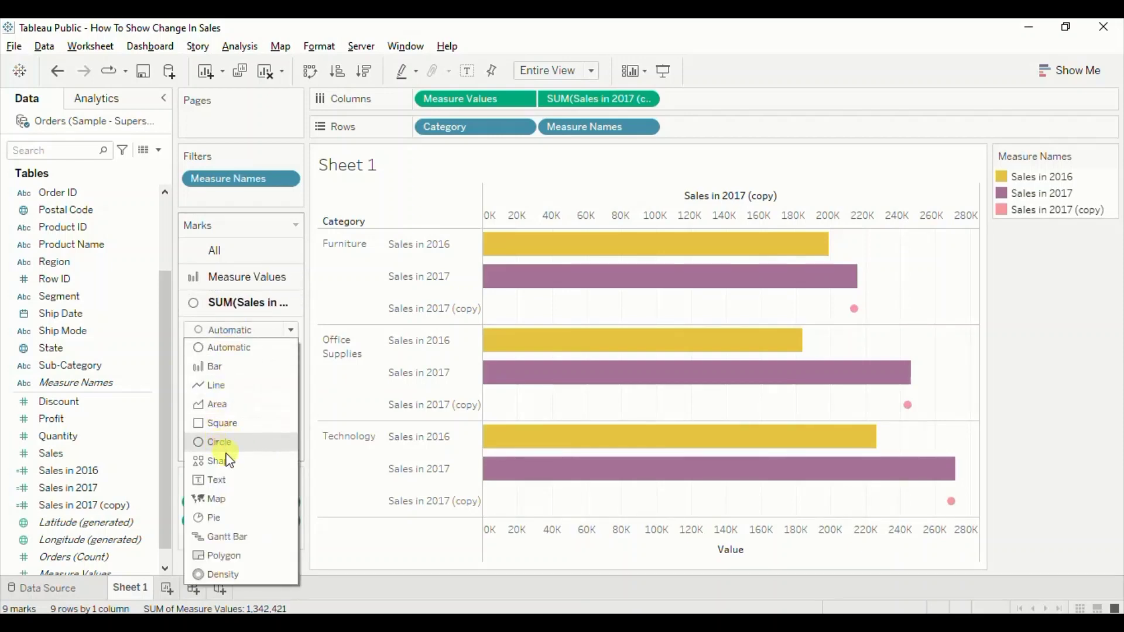
{"action": "left_click", "coordinate": [230, 536]}
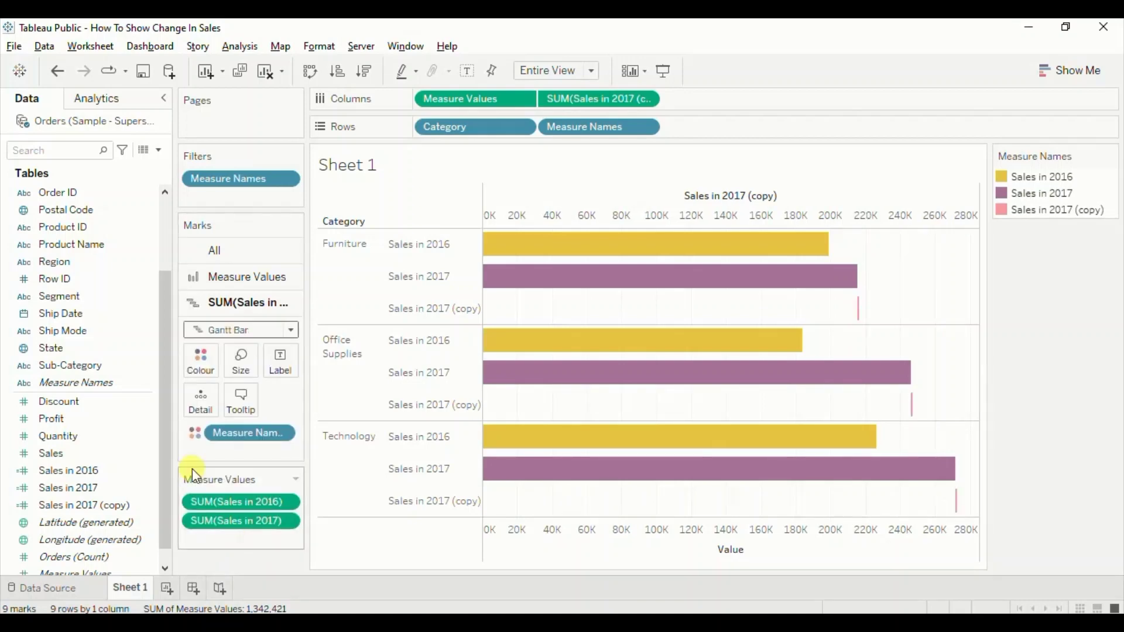
- Create a calculated field named Difference and begin its formula with SUM([Sales in 2016])
{"action": "scroll", "coordinate": [168, 220], "scroll_direction": "up", "scroll_amount": 2}
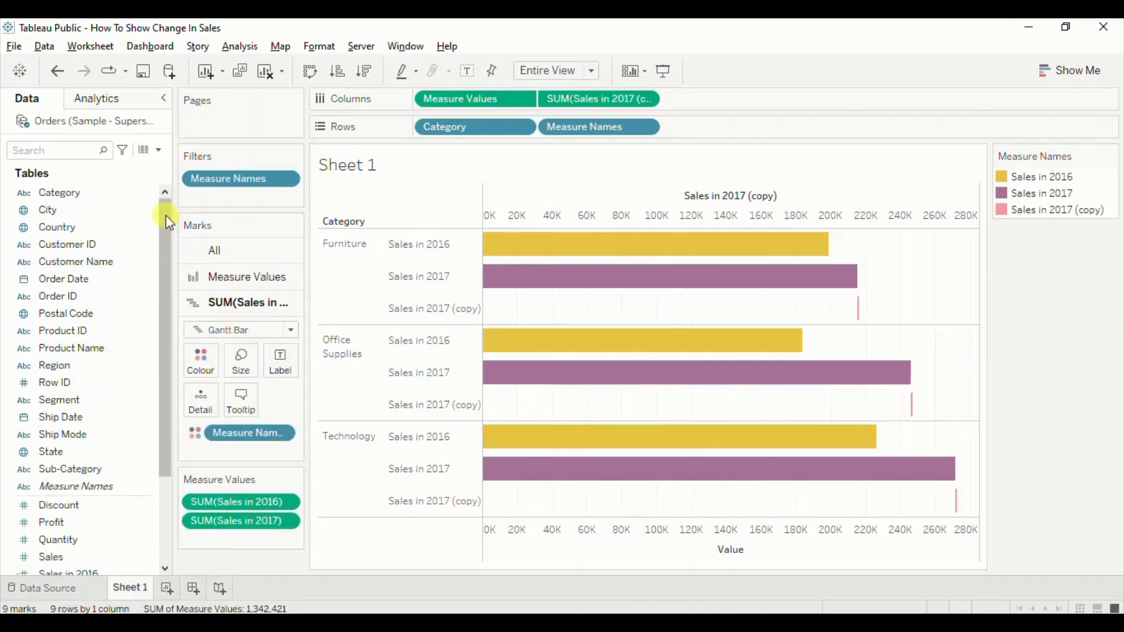
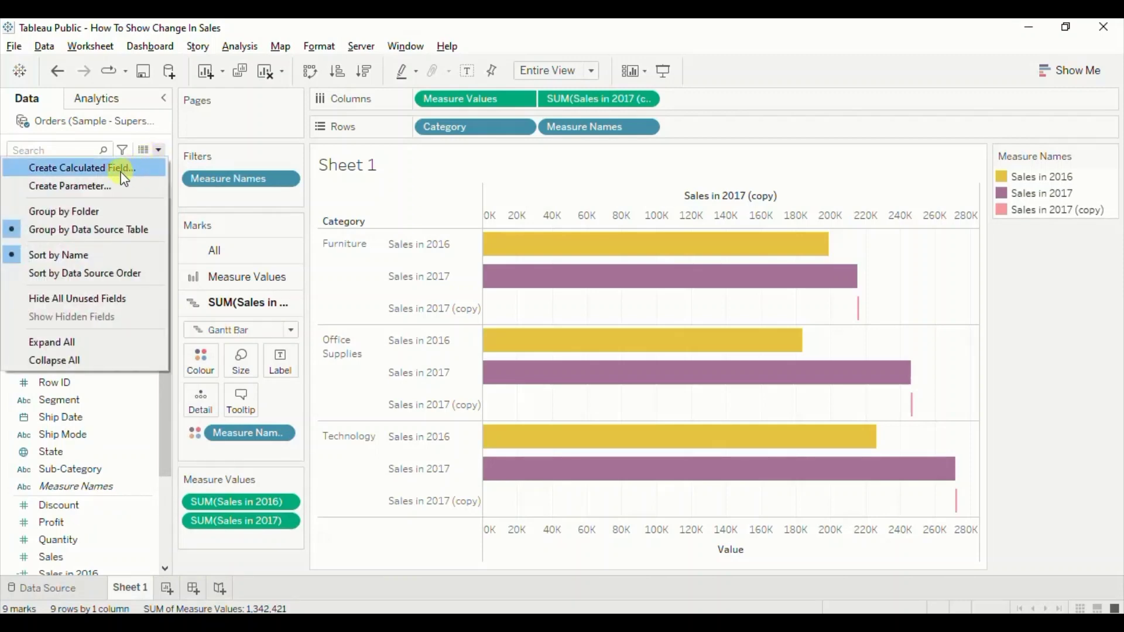
{"action": "left_click", "coordinate": [106, 170]}
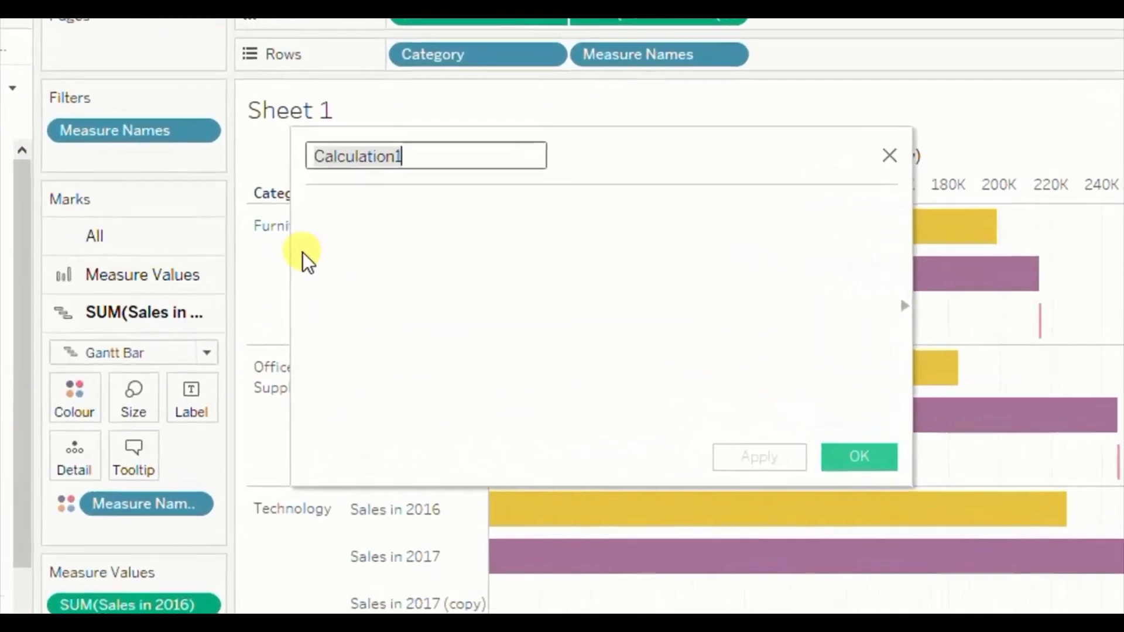
{"action": "type", "text": "Difference"}
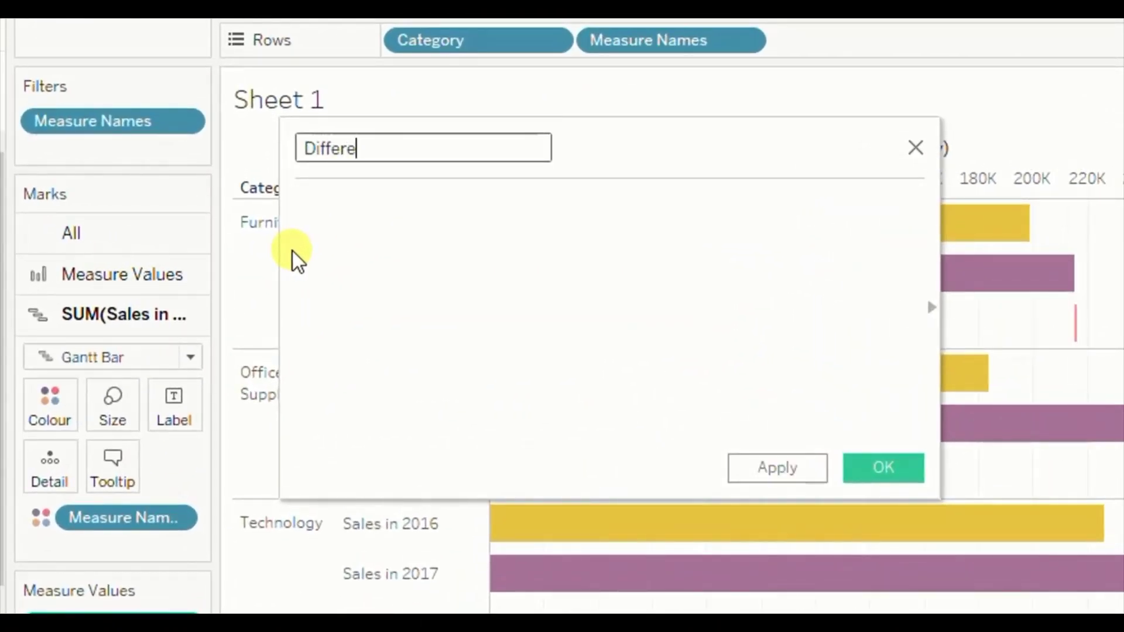
{"action": "left_click", "coordinate": [379, 215]}
{"action": "type", "text": "su"}
{"action": "key", "text": "Down"}
{"action": "key", "text": "Return"}
{"action": "type", "text": "sales"}
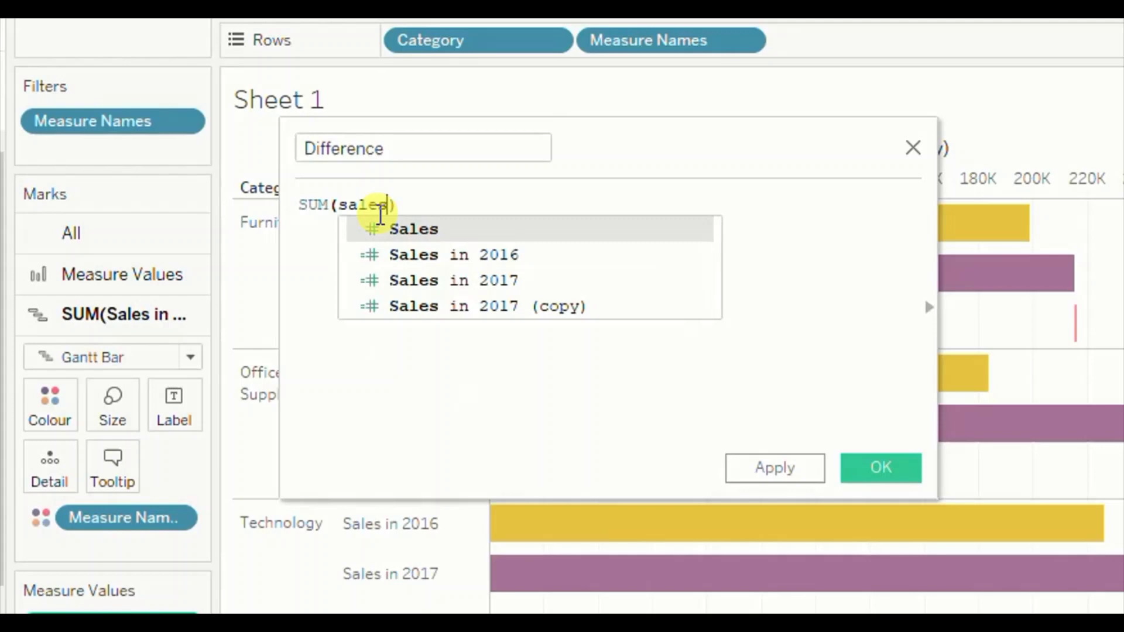
{"action": "key", "text": "Down"}
{"action": "key", "text": "Down"}
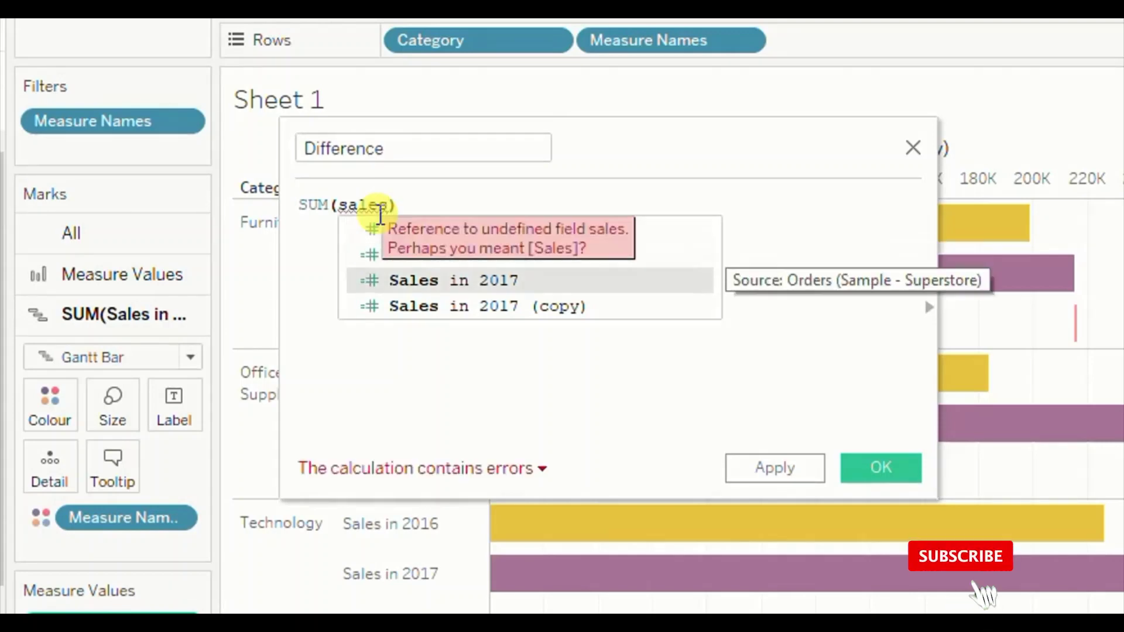
{"action": "key", "text": "Up"}
{"action": "key", "text": "Return"}
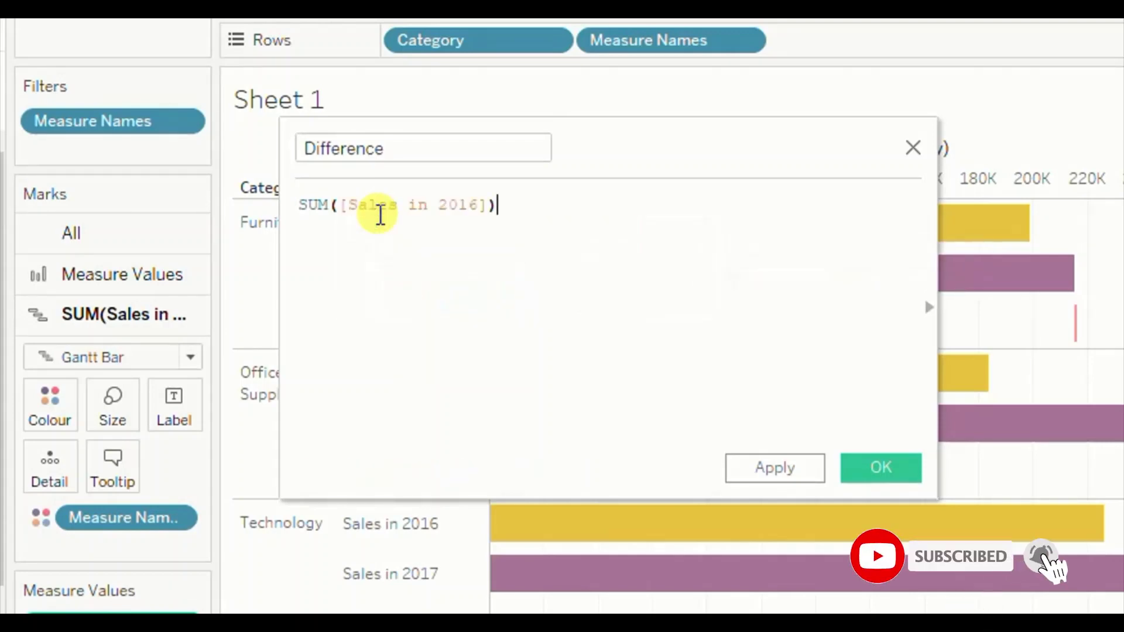
- Complete the Difference formula by subtracting SUM([Sales in 2017]) and save the calculation
{"action": "type", "text": "-su"}
{"action": "key", "text": "Return"}
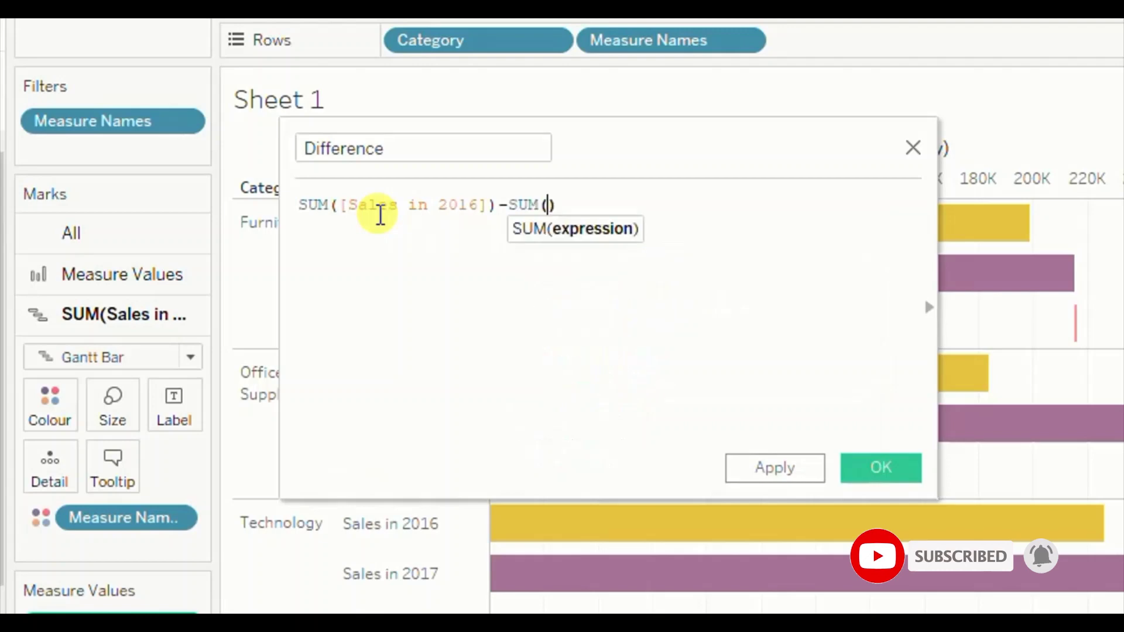
{"action": "type", "text": "sale"}
{"action": "key", "text": "Down"}
{"action": "key", "text": "Down"}
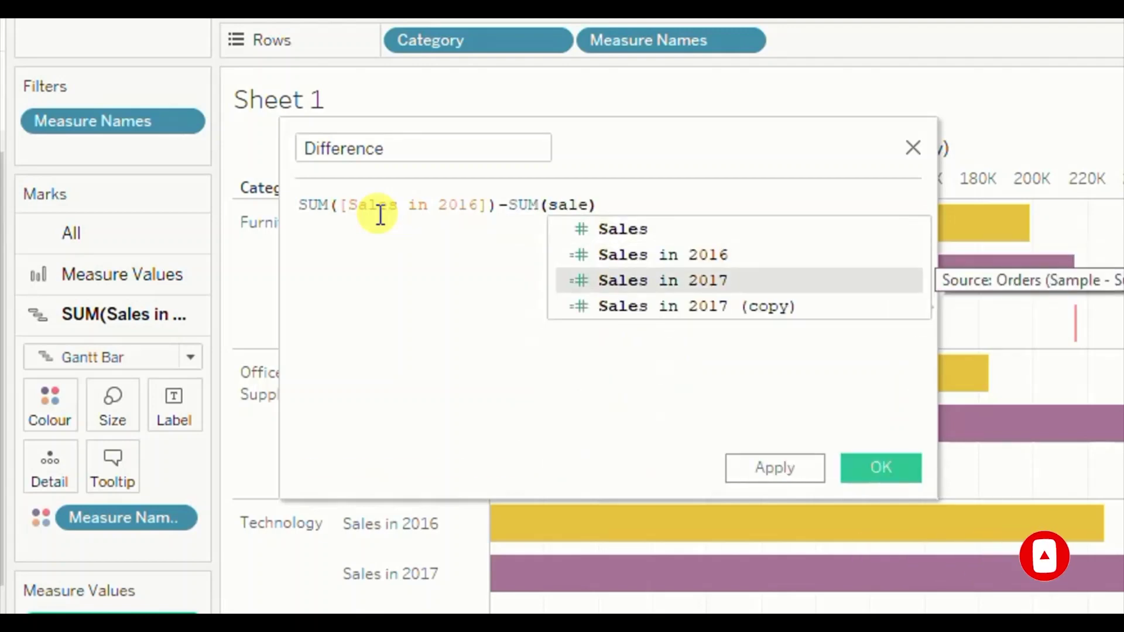
{"action": "key", "text": "Escape"}
{"action": "key", "text": "Return"}
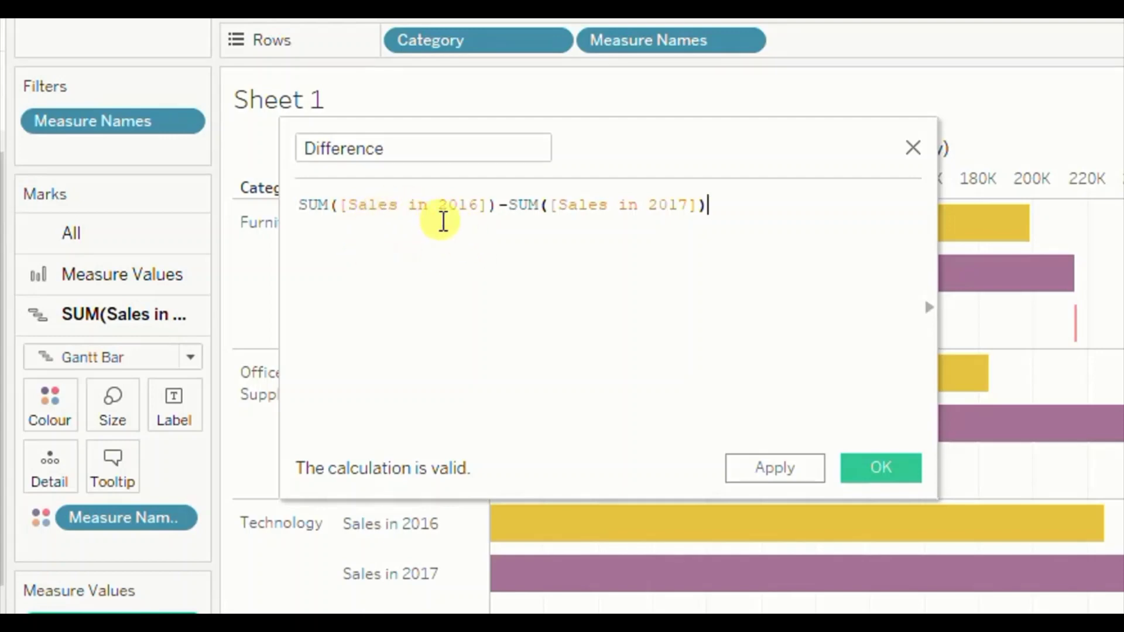
{"action": "left_click_drag", "start_coordinate": [394, 208], "coordinate": [503, 207]}
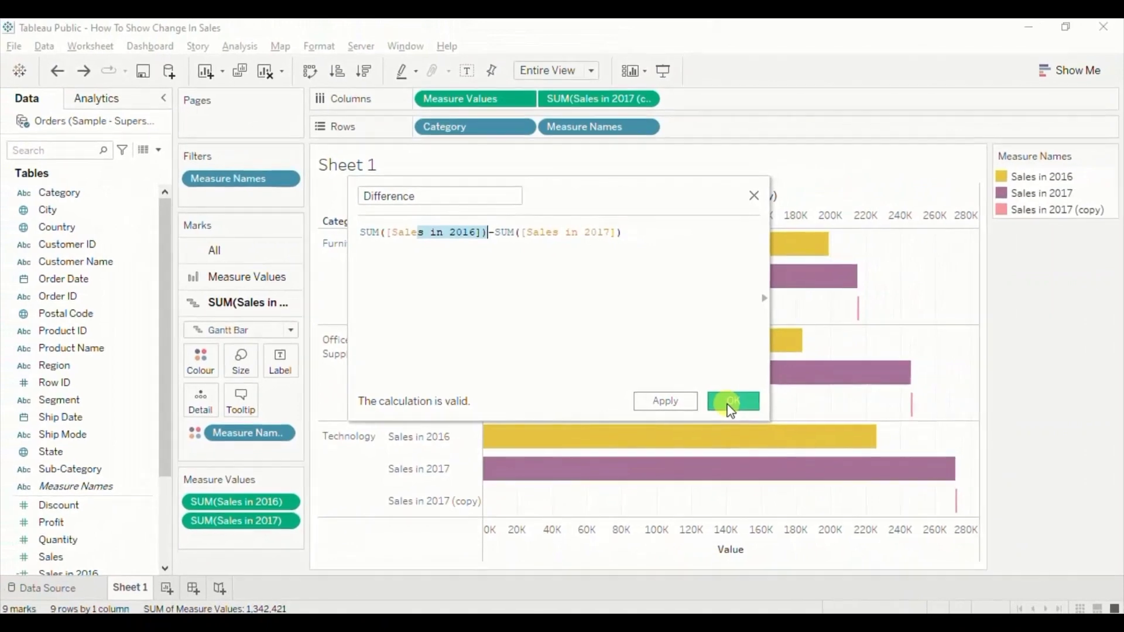
{"action": "left_click", "coordinate": [732, 404]}
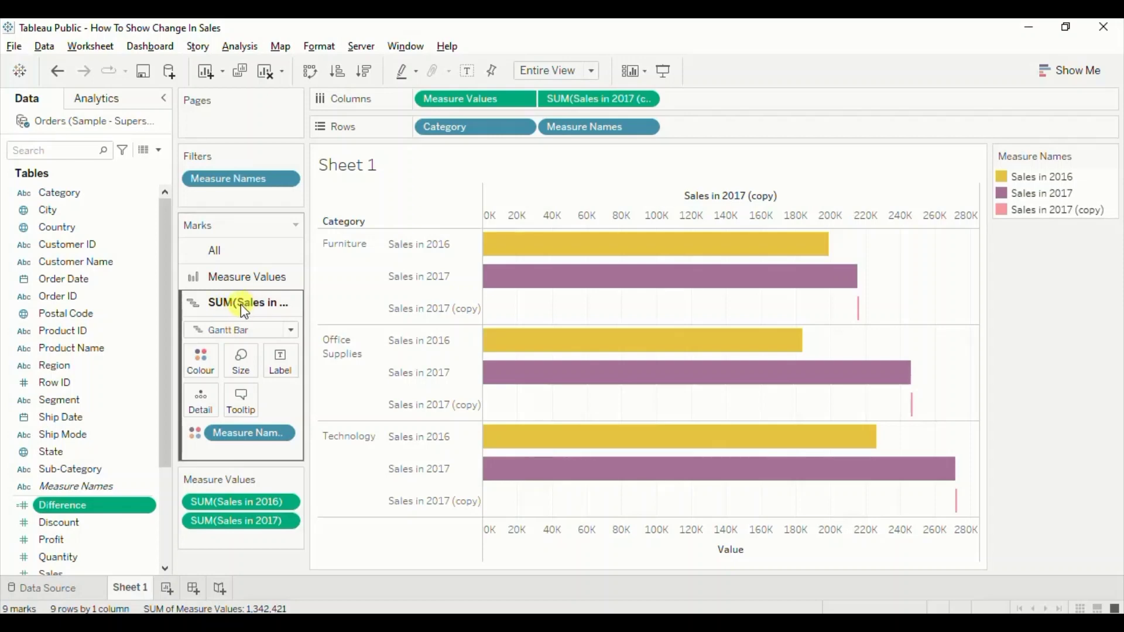
- Size the Sales in 2017 (copy) Gantt marks by Difference and reduce their thickness to thin lines
{"action": "left_click_drag", "start_coordinate": [73, 507], "coordinate": [237, 368]}
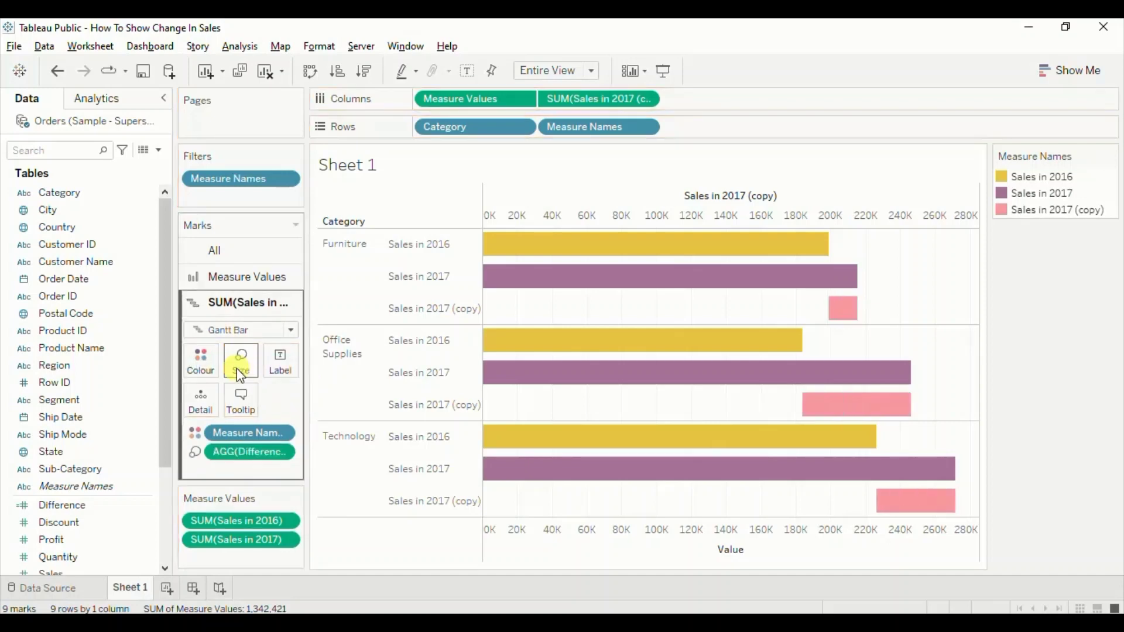
{"action": "left_click", "coordinate": [242, 368]}
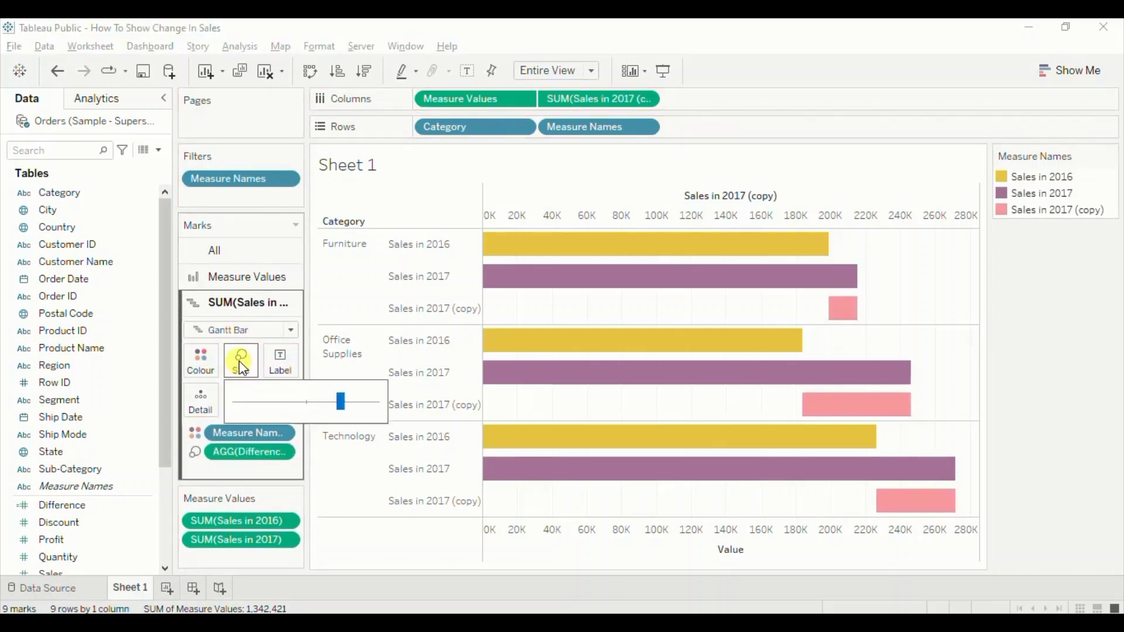
{"action": "mouse_move", "coordinate": [843, 314]}
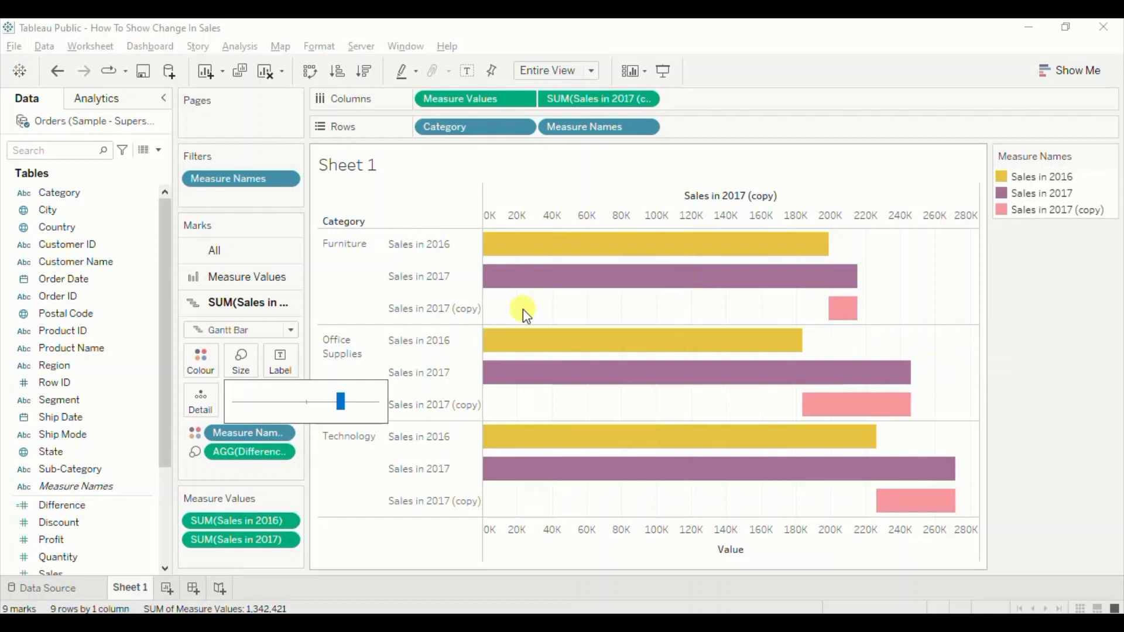
{"action": "left_click", "coordinate": [252, 401]}
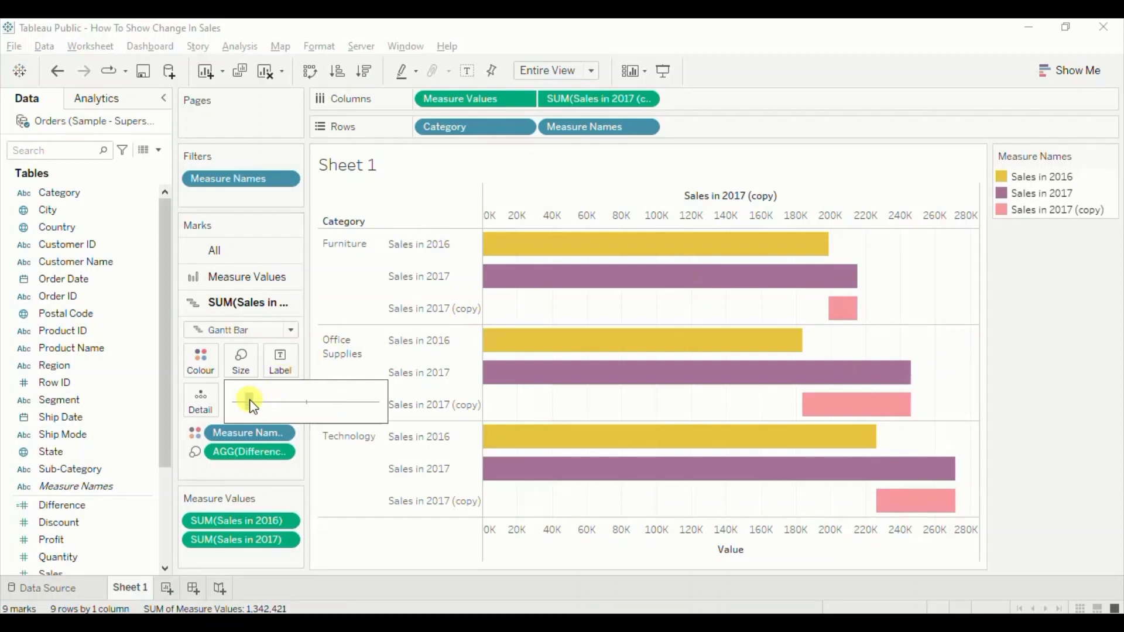
{"action": "left_click", "coordinate": [248, 403]}
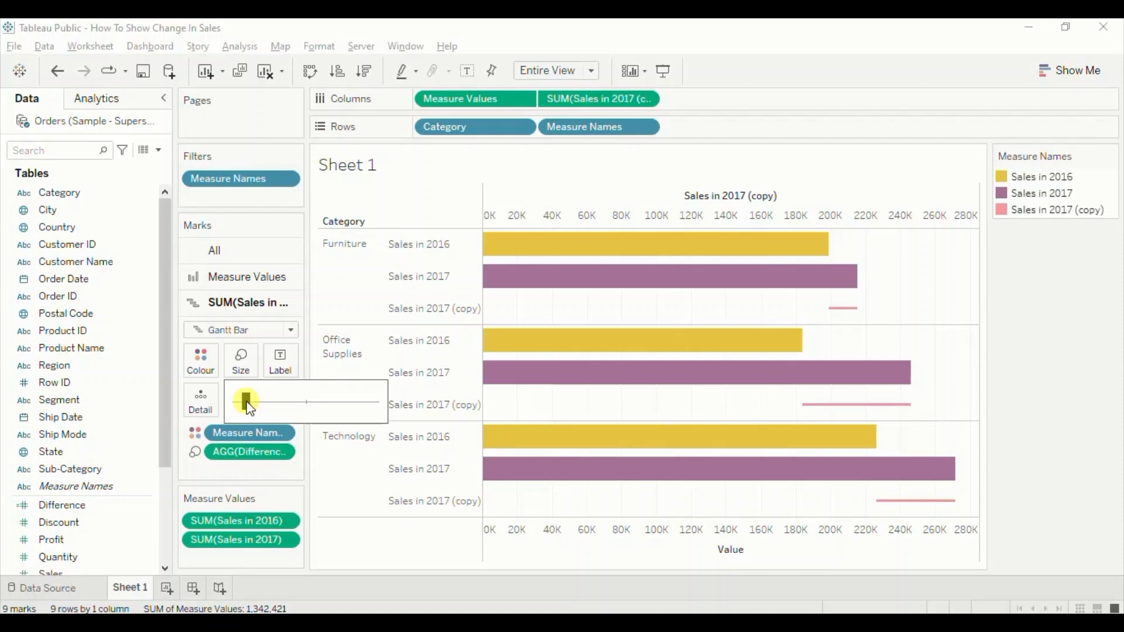
{"action": "left_click", "coordinate": [657, 550]}
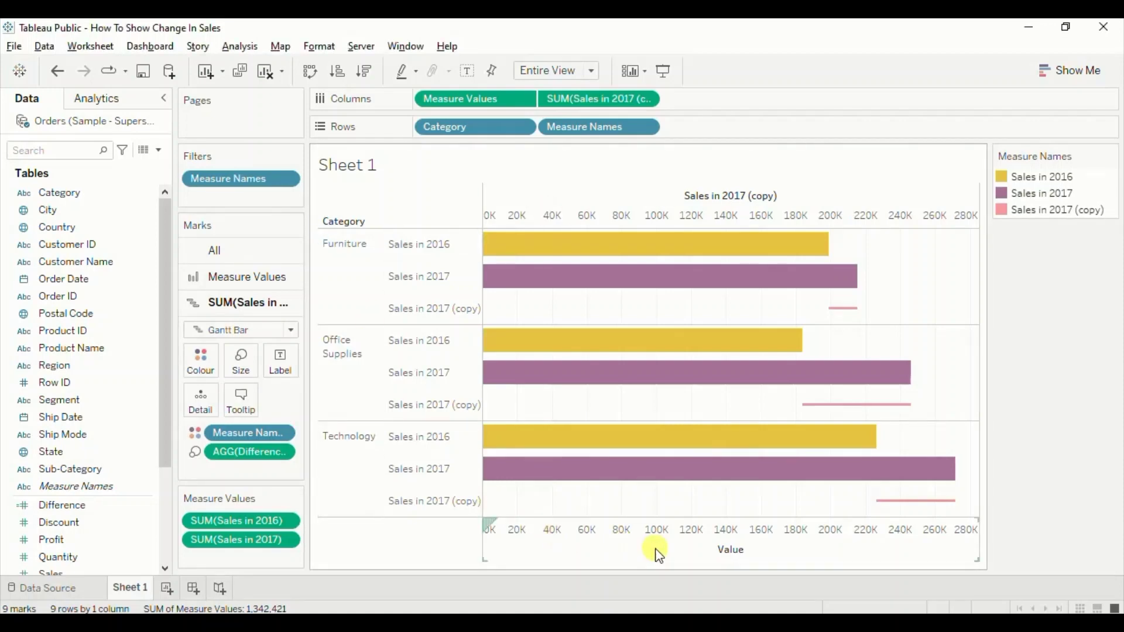
- Hide the headers of both value axes and of Measure Names on Rows
{"action": "right_click", "coordinate": [658, 554]}
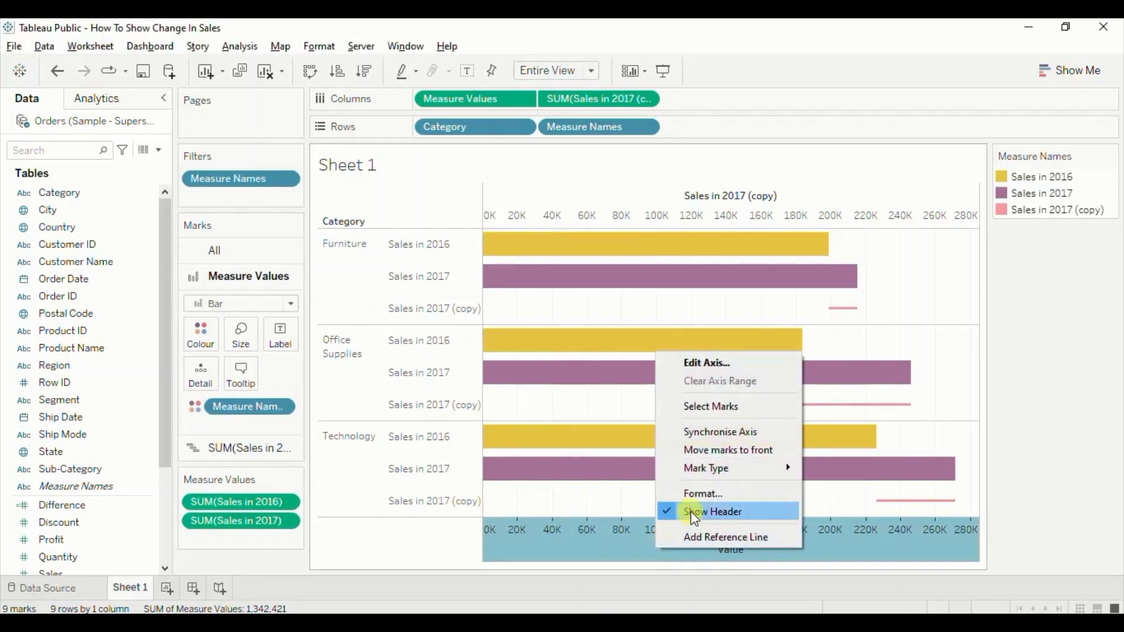
{"action": "left_click", "coordinate": [693, 517]}
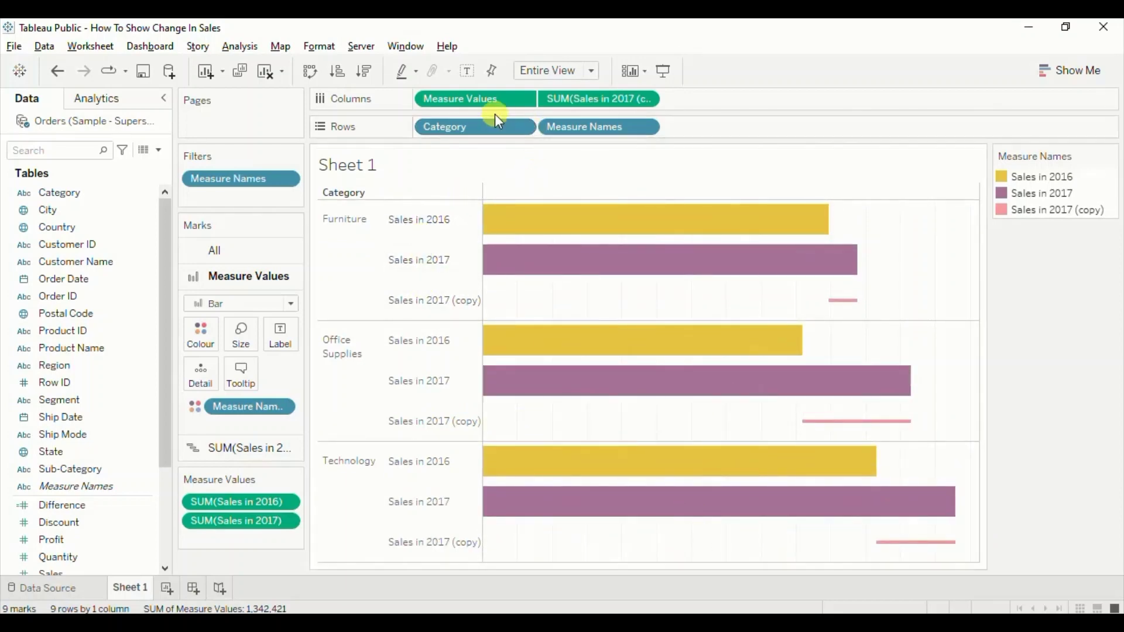
{"action": "right_click", "coordinate": [566, 129]}
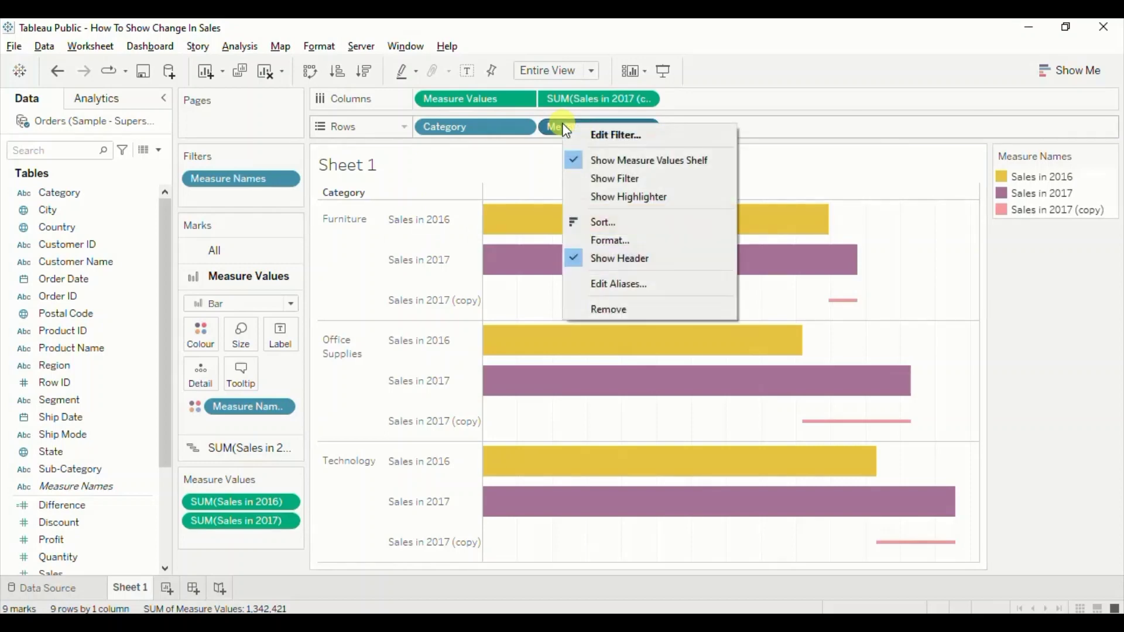
{"action": "left_click", "coordinate": [600, 258]}
{"action": "mouse_move", "coordinate": [421, 212]}
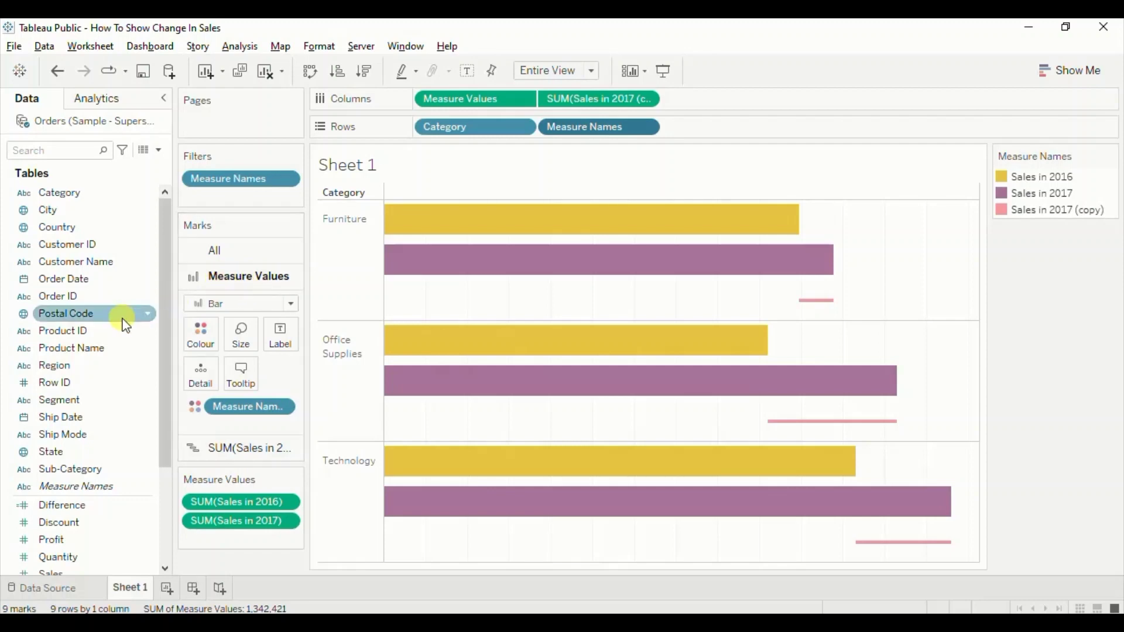
- Label the Measure Values bars with Measure Names and Measure Values
{"action": "scroll", "coordinate": [69, 373], "scroll_direction": "down", "scroll_amount": 2}
{"action": "left_click_drag", "start_coordinate": [66, 367], "coordinate": [278, 342]}
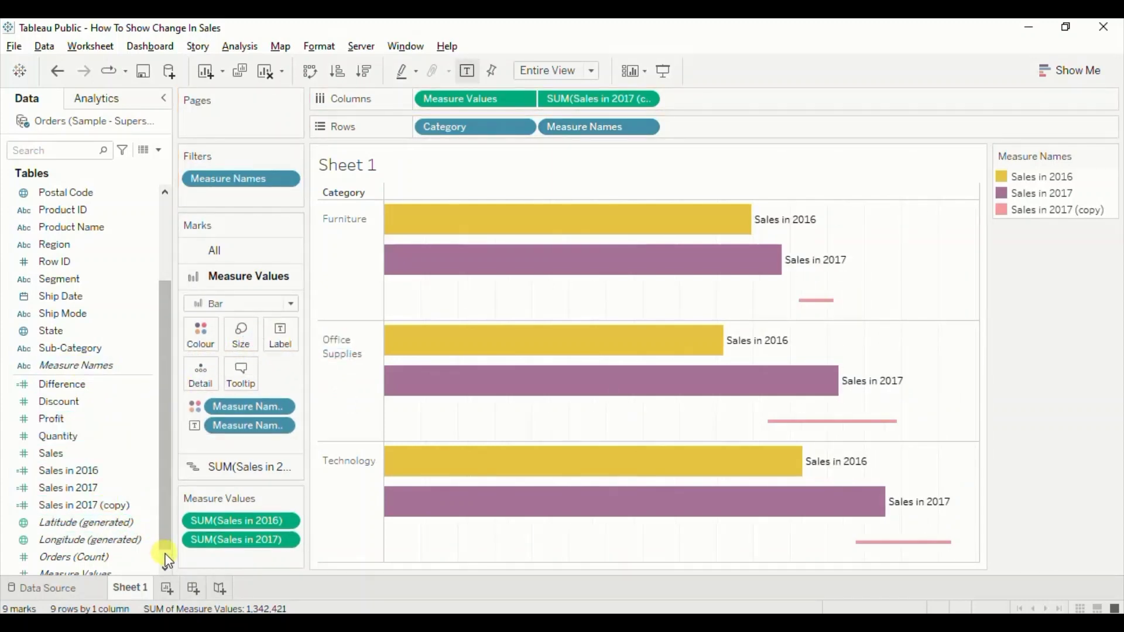
{"action": "scroll", "coordinate": [164, 552], "scroll_direction": "down", "scroll_amount": 1}
{"action": "left_click", "coordinate": [63, 455]}
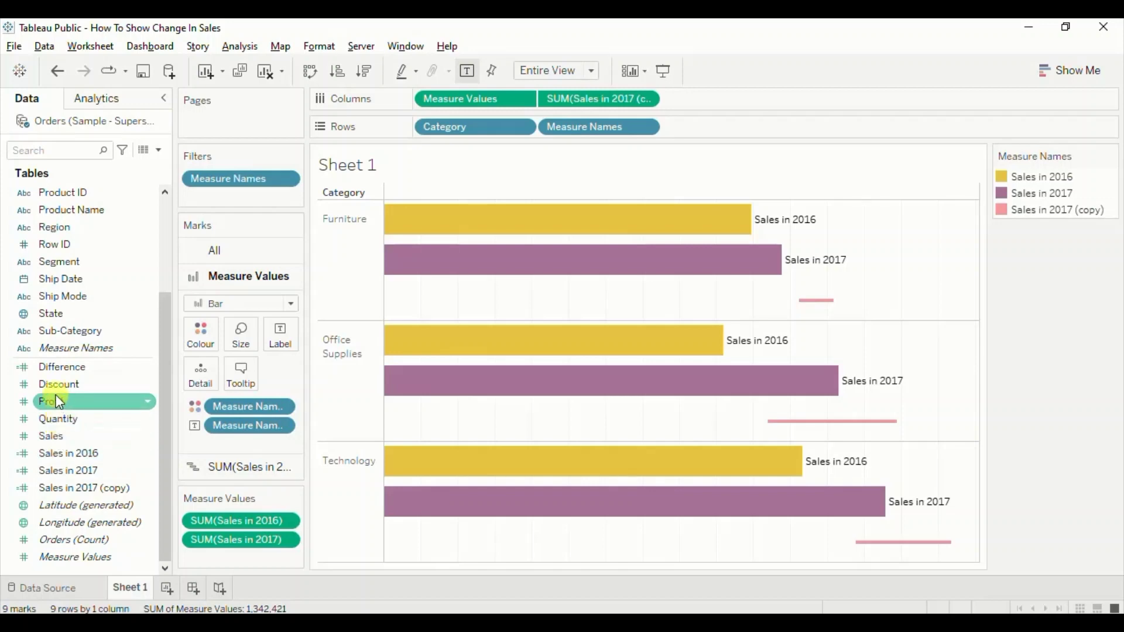
{"action": "left_click_drag", "start_coordinate": [70, 558], "coordinate": [288, 338]}
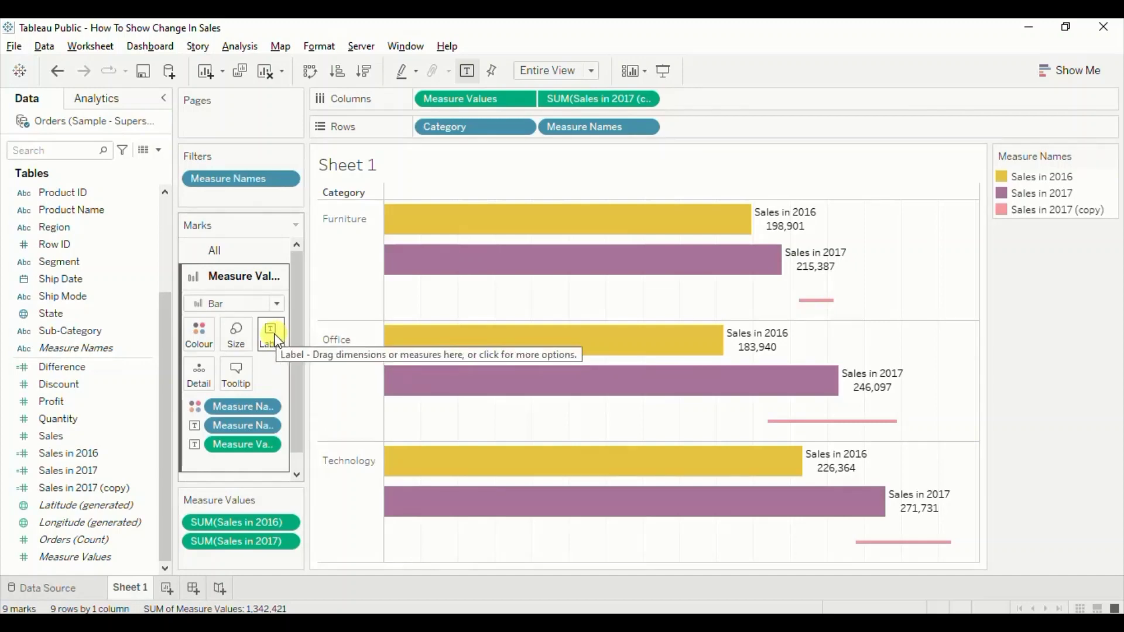
- Align the labels of the Measure Values bars horizontally to the left
{"action": "left_click", "coordinate": [273, 336]}
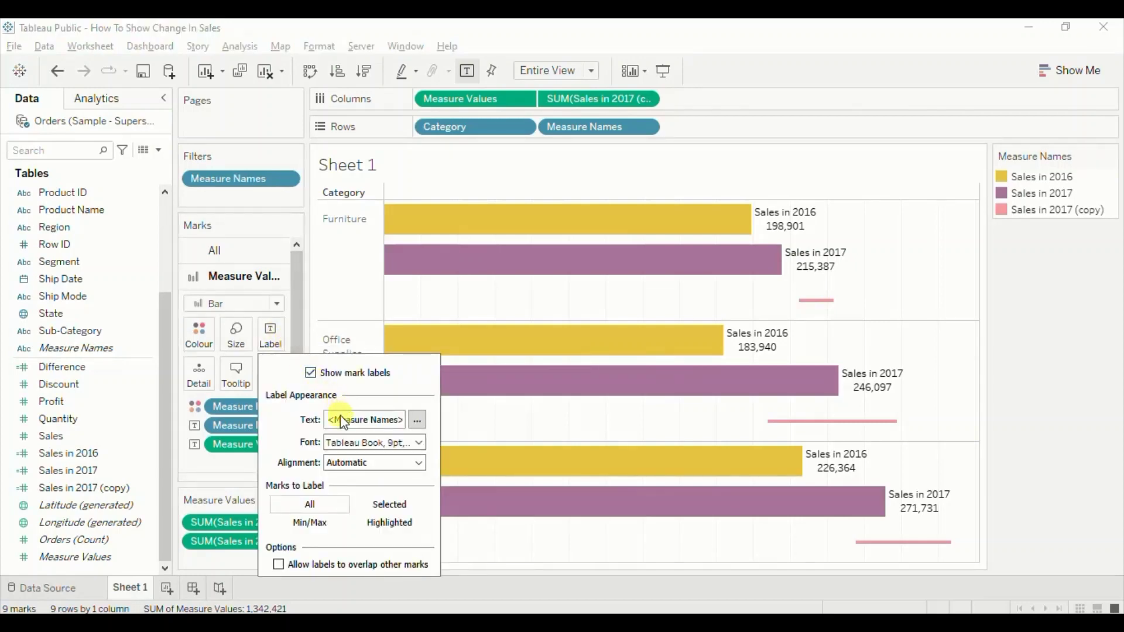
{"action": "left_click", "coordinate": [364, 464]}
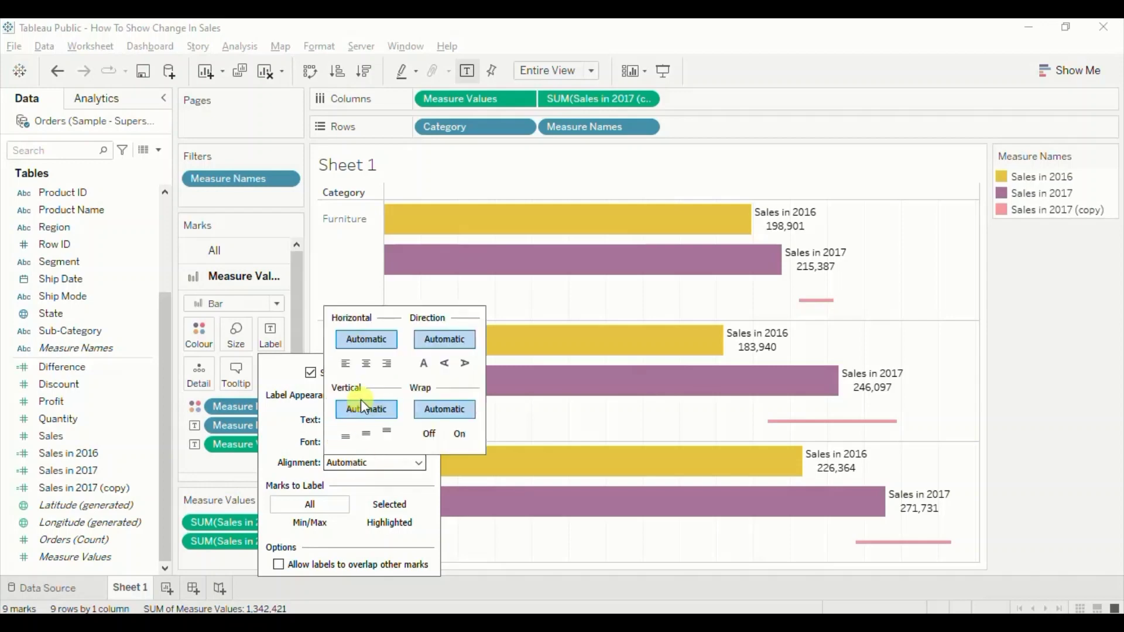
{"action": "left_click", "coordinate": [345, 364]}
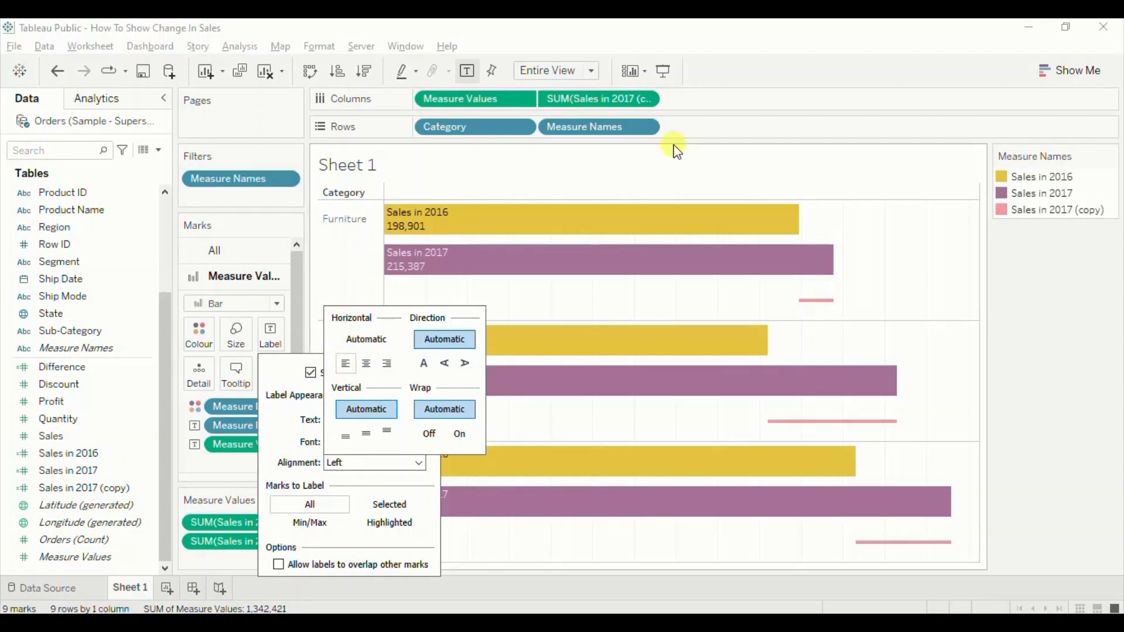
{"action": "left_click", "coordinate": [672, 166]}
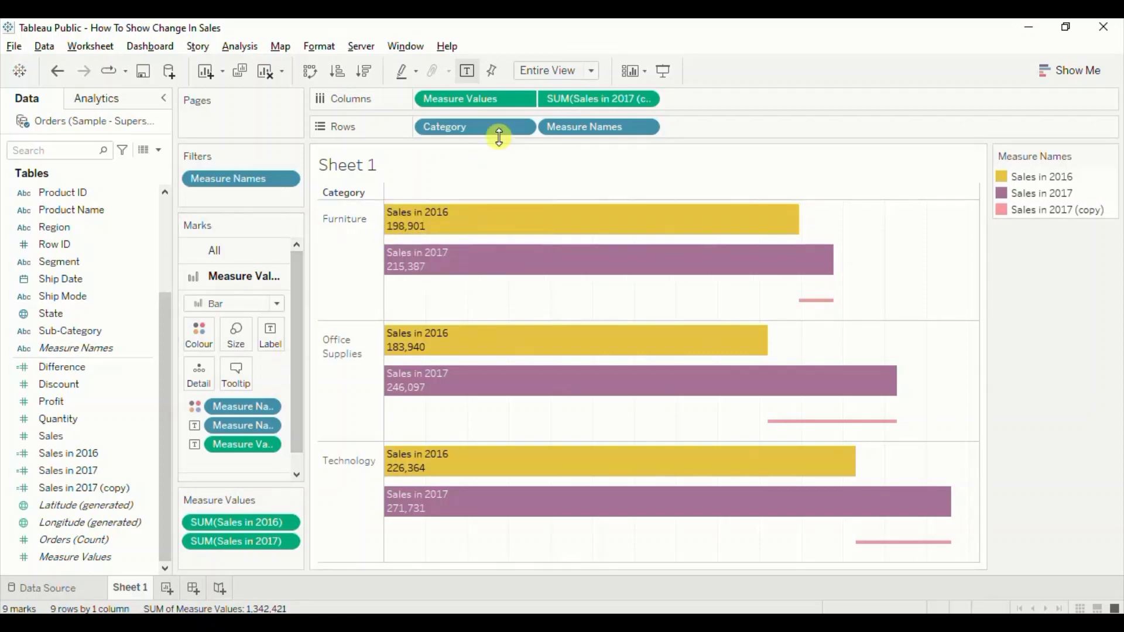
- Format the Measure Values numbers as custom currency with 0 decimal places, Thousands (K) display units and a $ prefix
{"action": "right_click", "coordinate": [477, 103]}
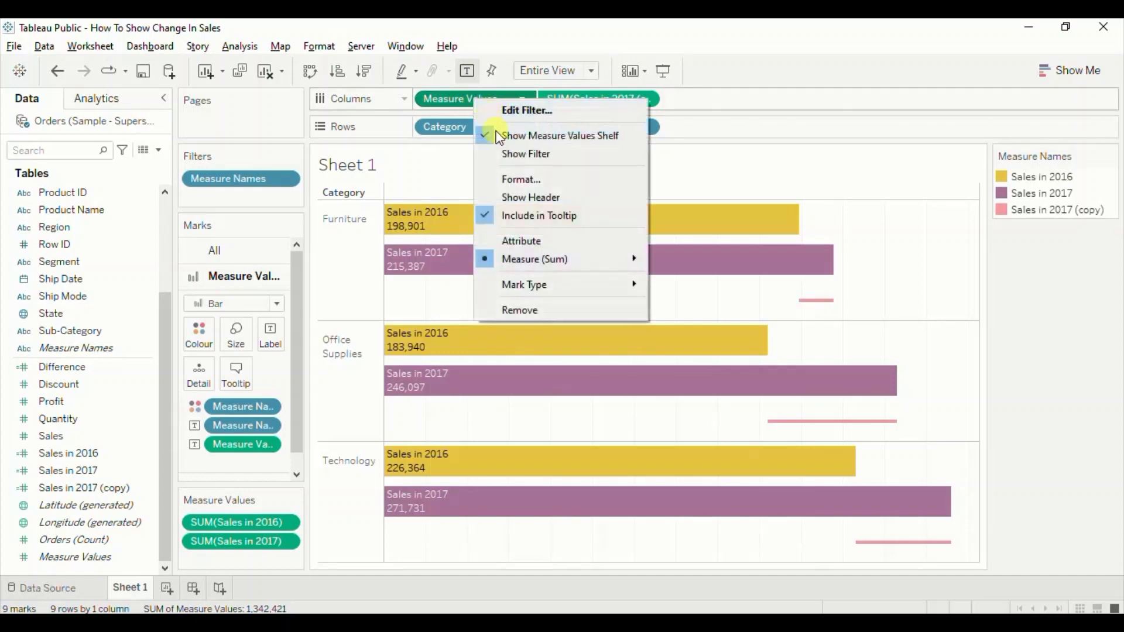
{"action": "left_click", "coordinate": [509, 179]}
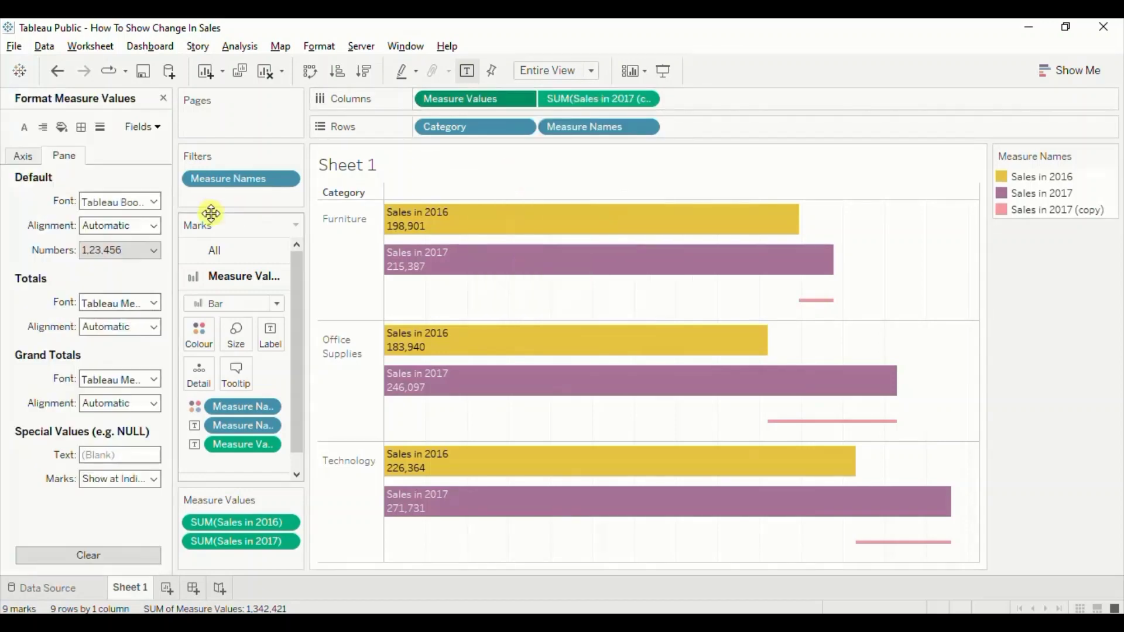
{"action": "left_click", "coordinate": [117, 251]}
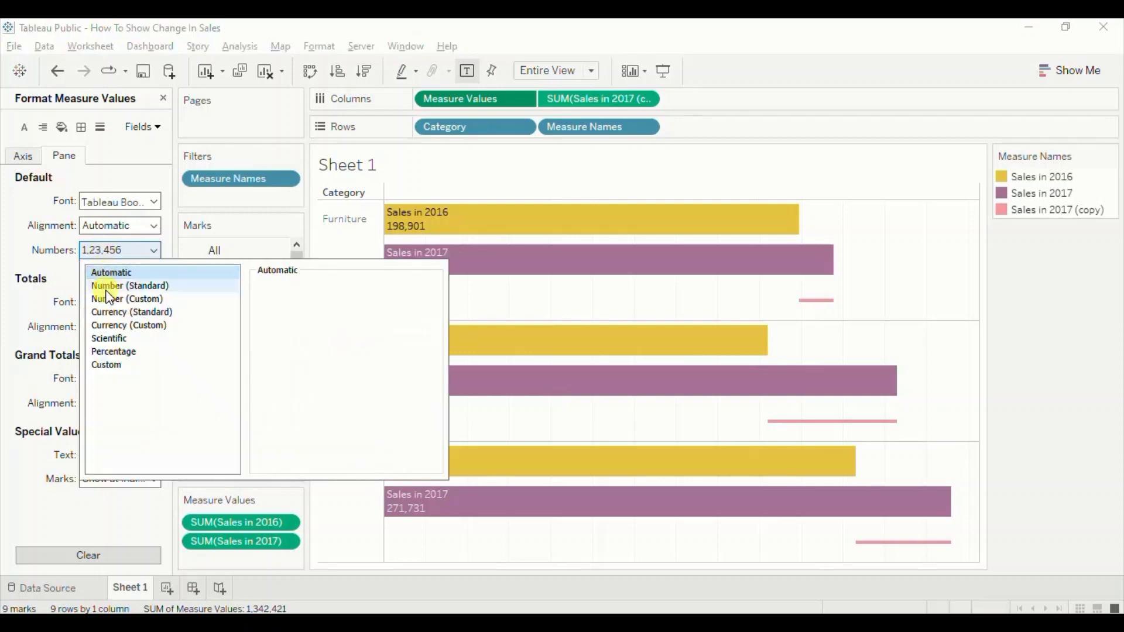
{"action": "left_click", "coordinate": [111, 326]}
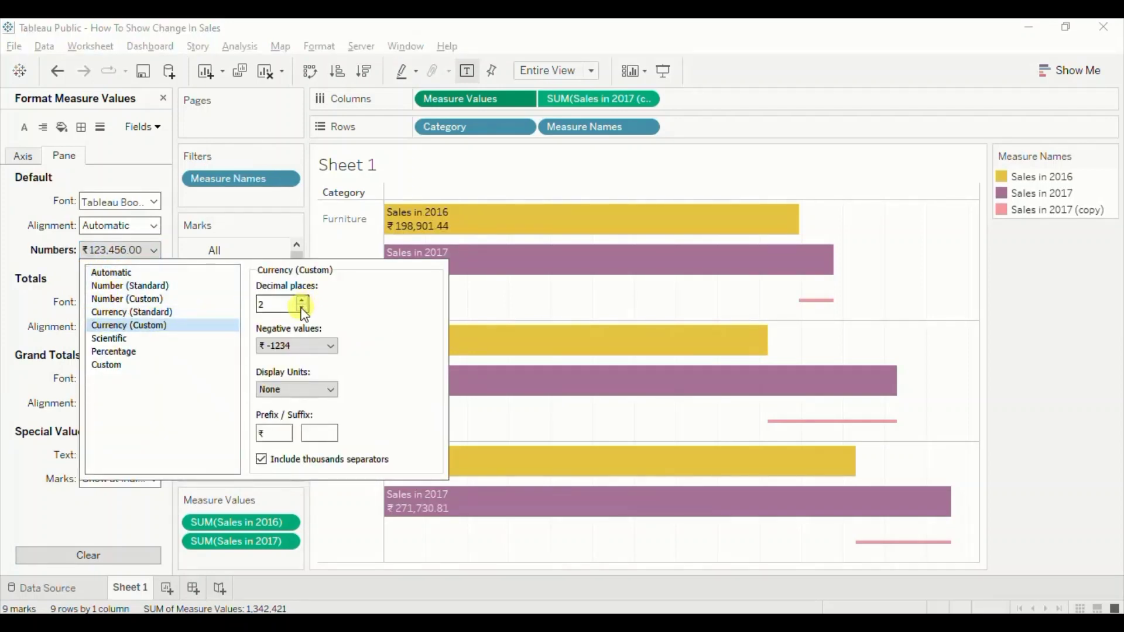
{"action": "left_click", "coordinate": [278, 389]}
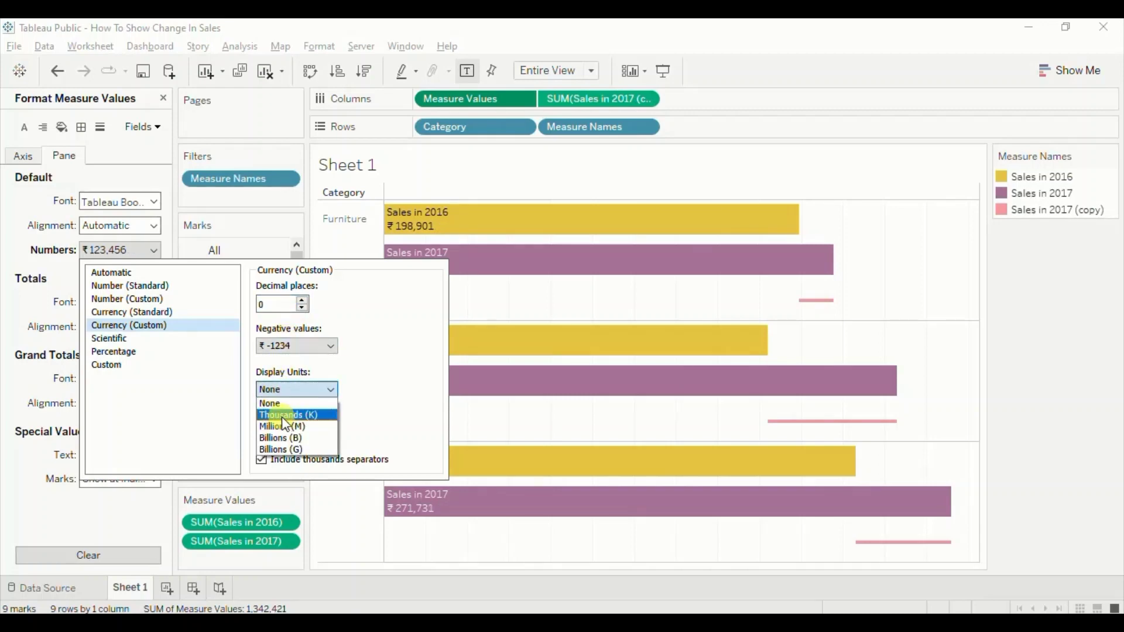
{"action": "left_click", "coordinate": [283, 416]}
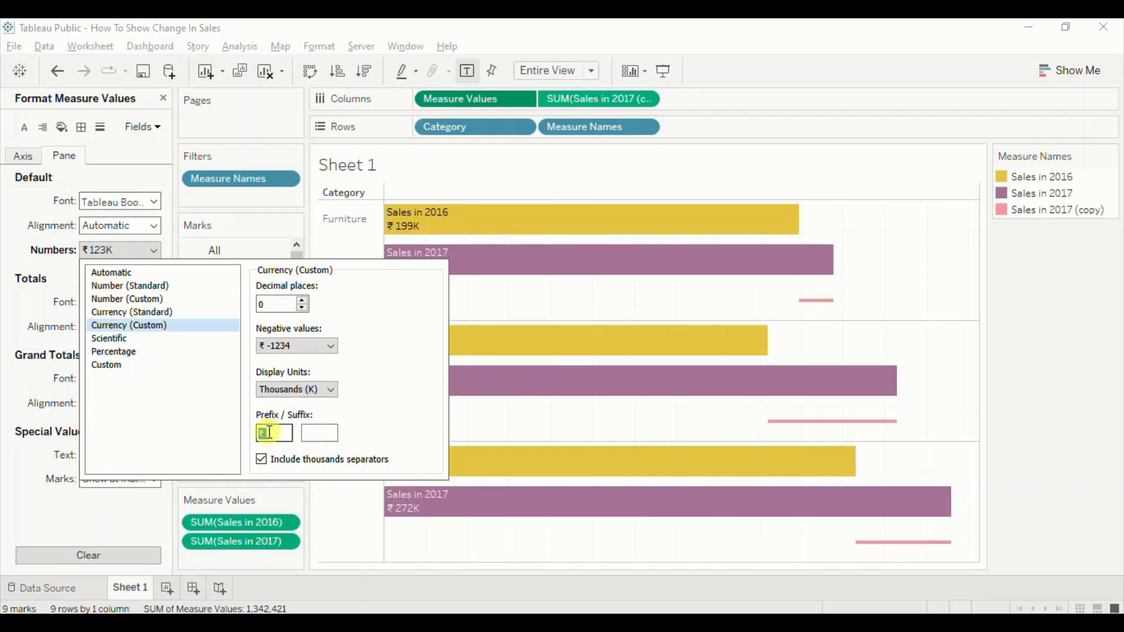
{"action": "type", "text": "$"}
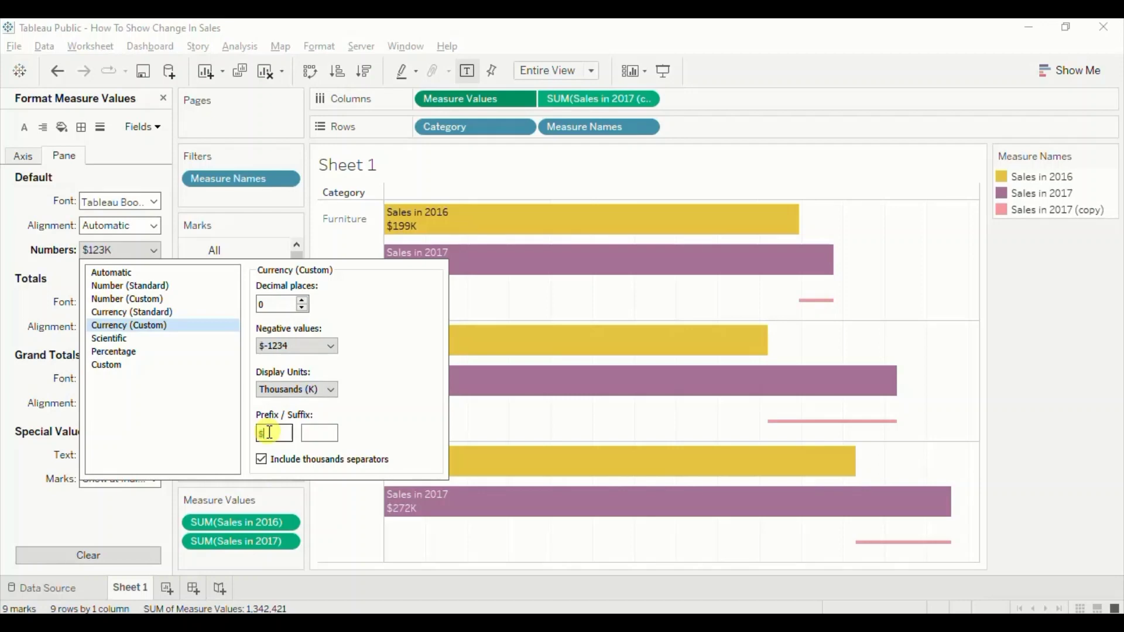
{"action": "left_click", "coordinate": [564, 304]}
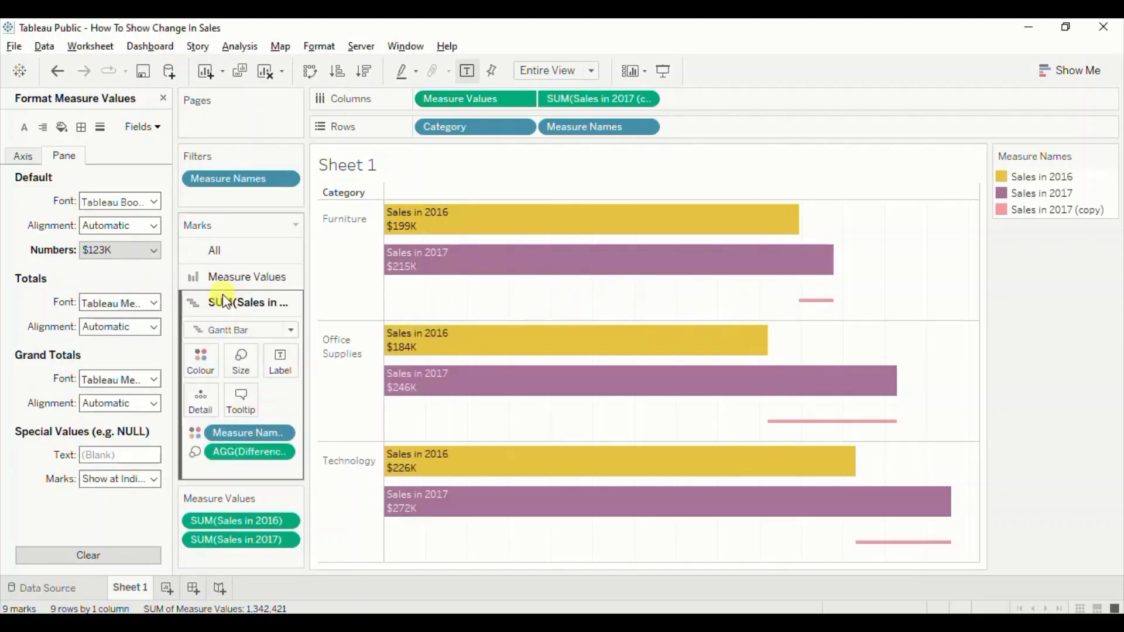
{"action": "left_click", "coordinate": [165, 99]}
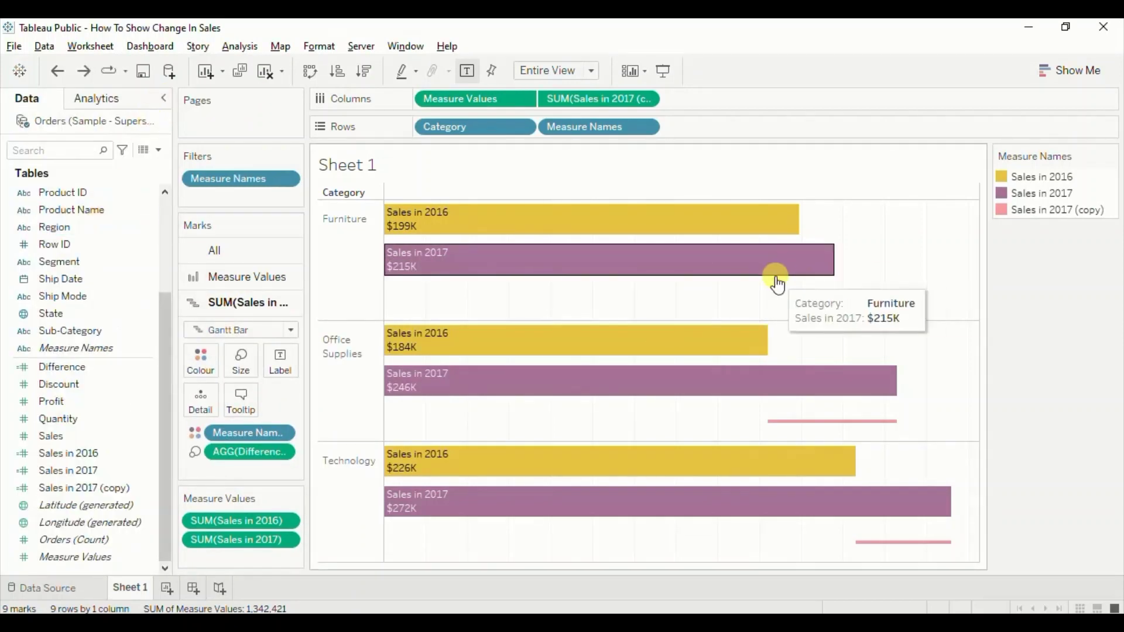
- Create a calculated field named Difference Label
{"action": "mouse_move", "coordinate": [837, 319]}
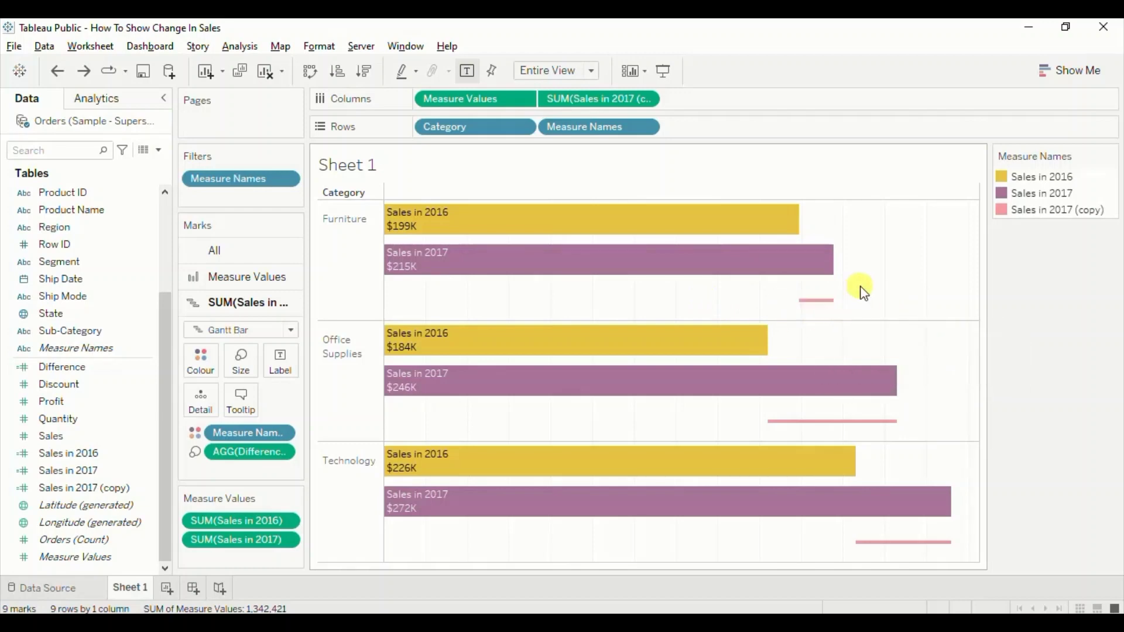
{"action": "mouse_move", "coordinate": [785, 266]}
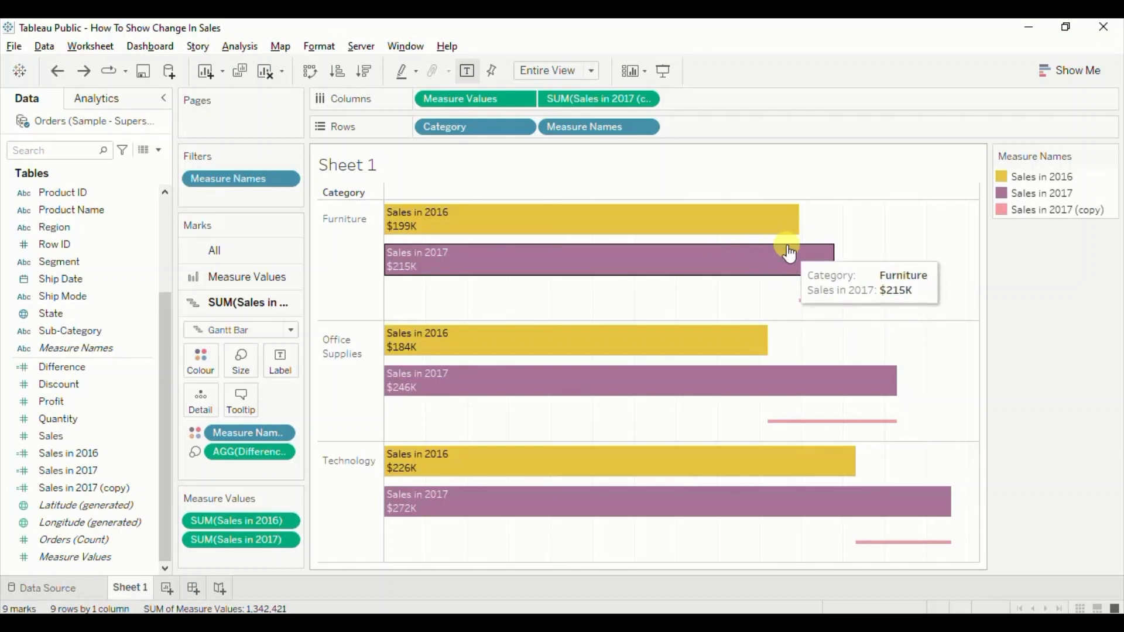
{"action": "mouse_move", "coordinate": [753, 230]}
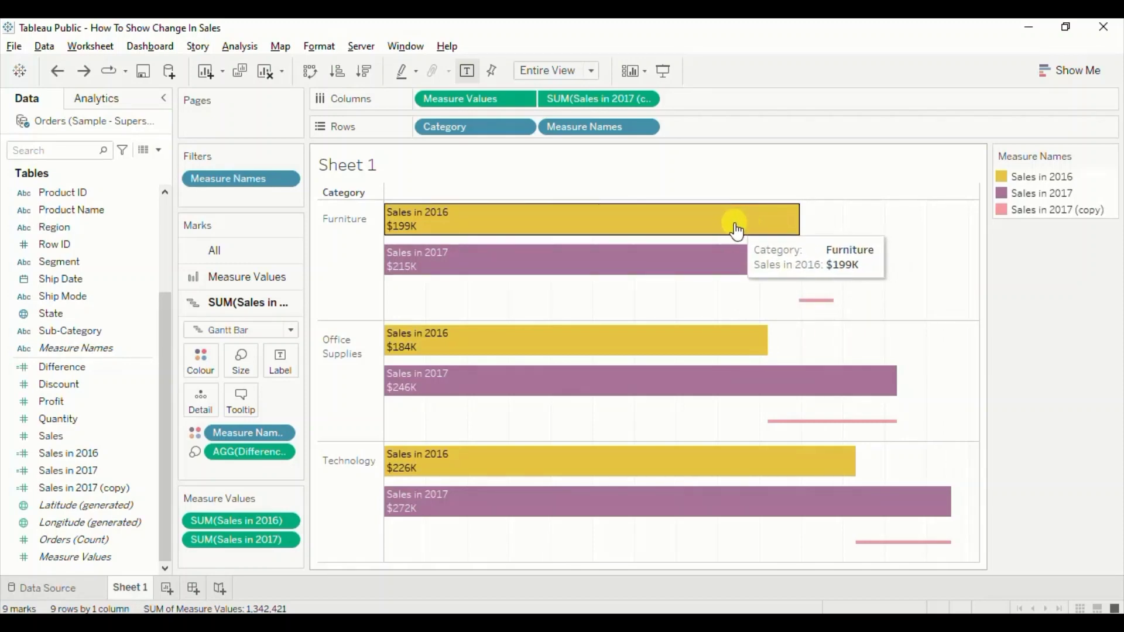
{"action": "left_click", "coordinate": [159, 152]}
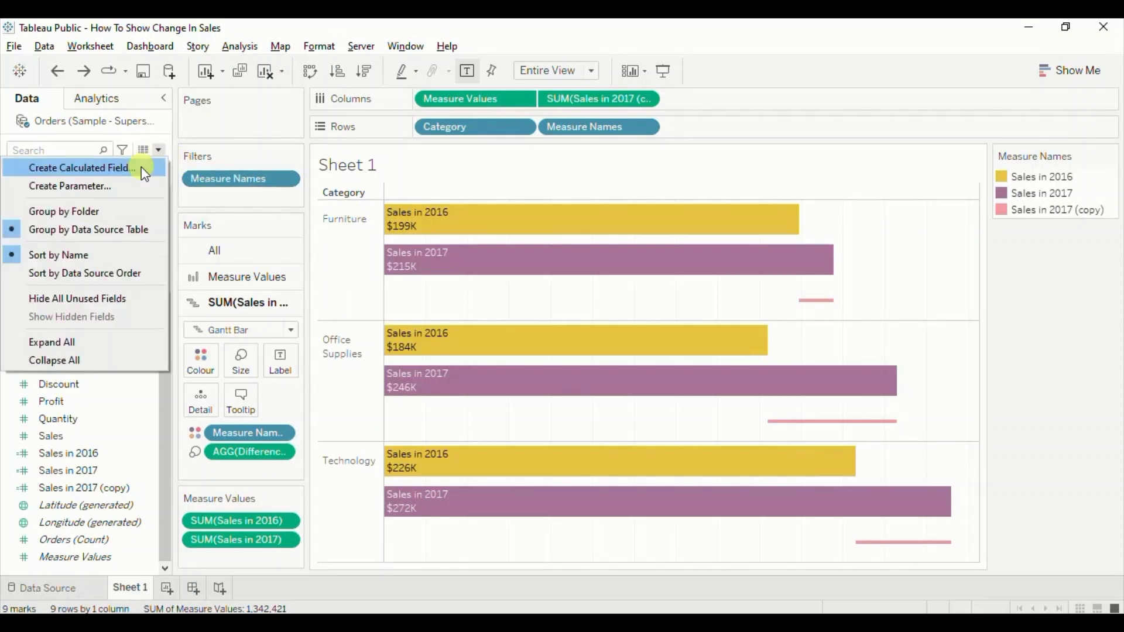
{"action": "left_click", "coordinate": [114, 171]}
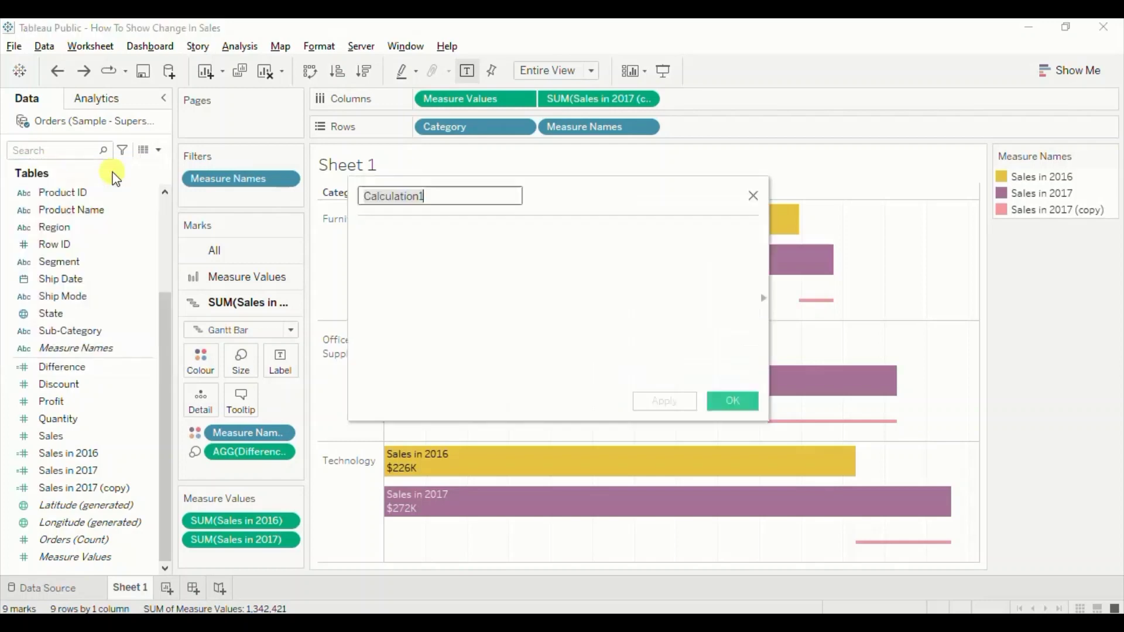
{"action": "type", "text": "Dif"}
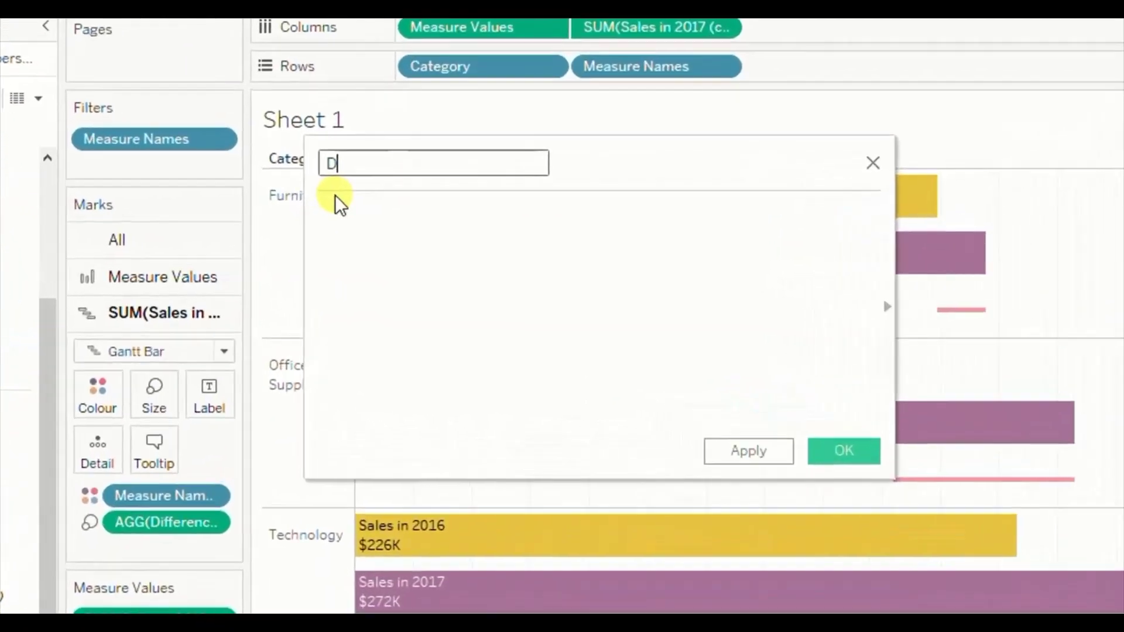
{"action": "type", "text": "ference Label"}
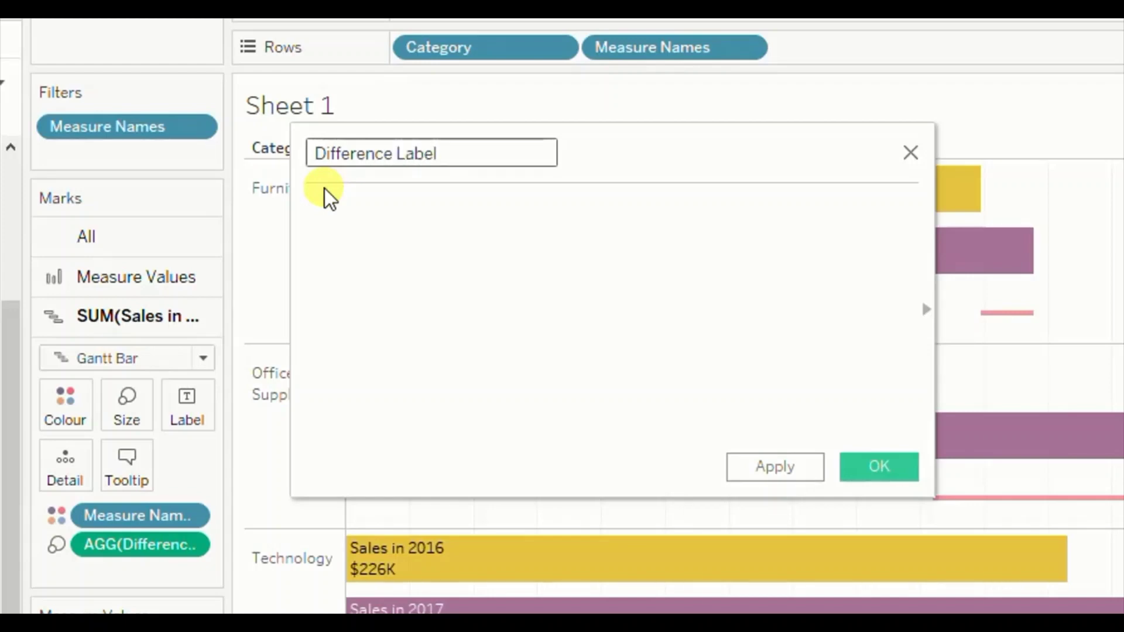
- Begin the Difference Label formula with SUM([Sales in 2017])
{"action": "left_click", "coordinate": [366, 229]}
{"action": "type", "text": "sum"}
{"action": "key", "text": "Return"}
{"action": "type", "text": "sale"}
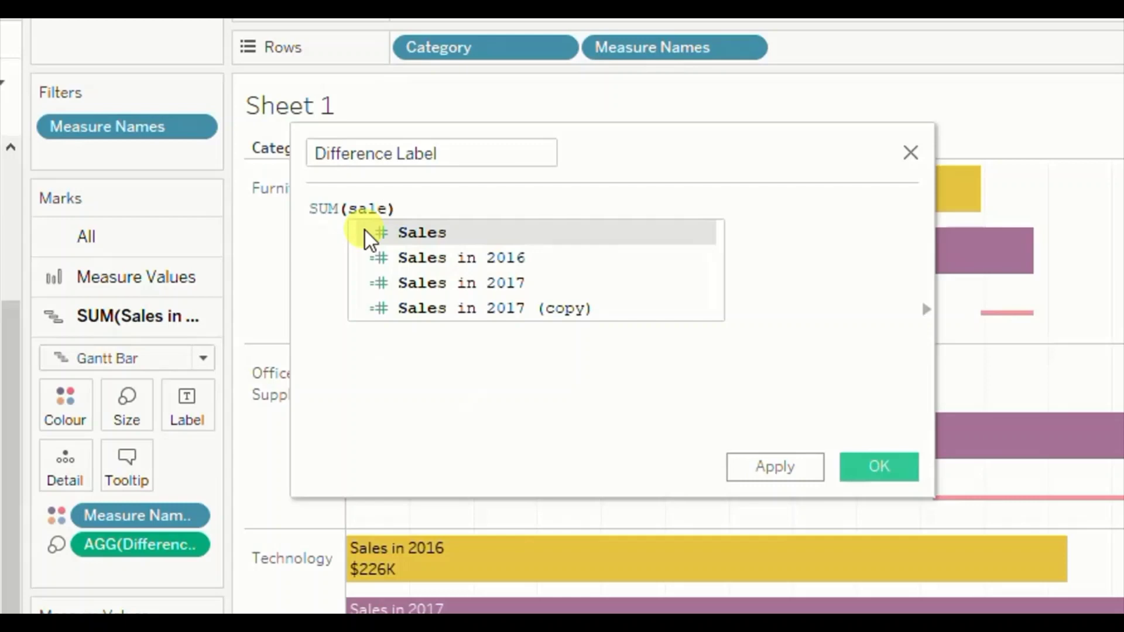
{"action": "key", "text": "Down"}
{"action": "key", "text": "Down"}
{"action": "key", "text": "Return"}
- Complete the Difference Label formula by subtracting SUM([Sales in 2016]) and save the calculation
{"action": "type", "text": "-sum"}
{"action": "key", "text": "Return"}
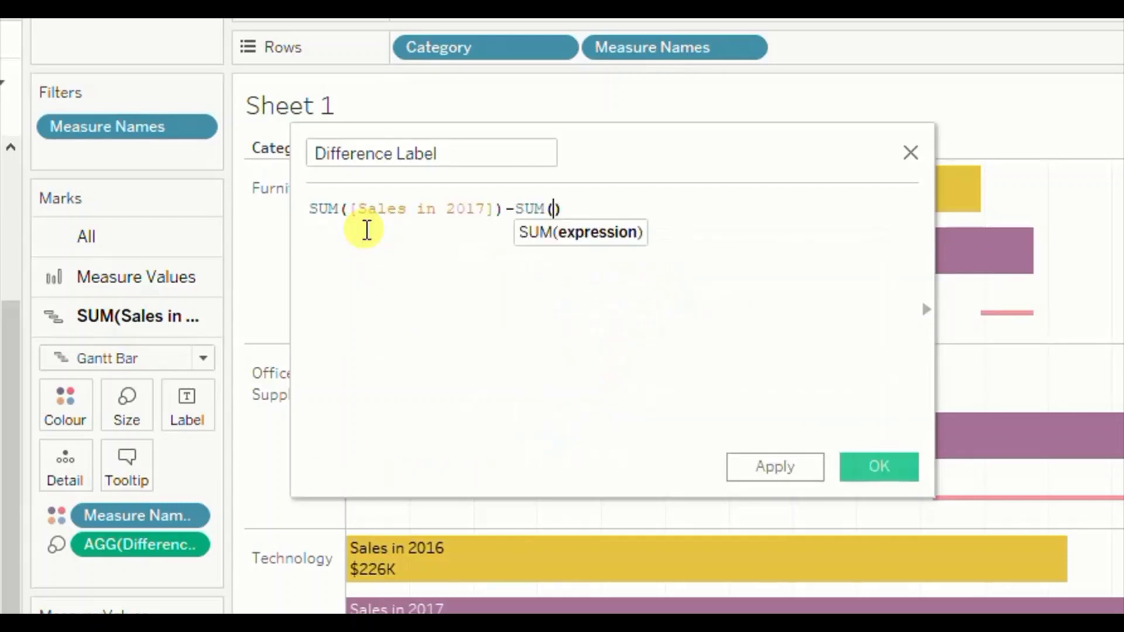
{"action": "type", "text": "sale"}
{"action": "key", "text": "Down"}
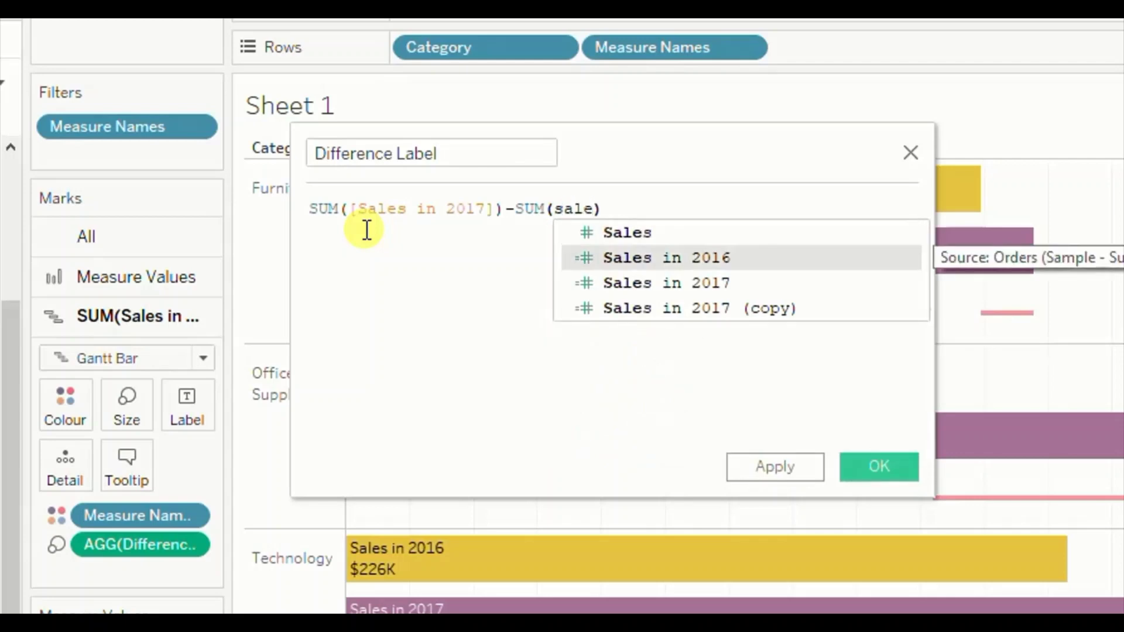
{"action": "key", "text": "Return"}
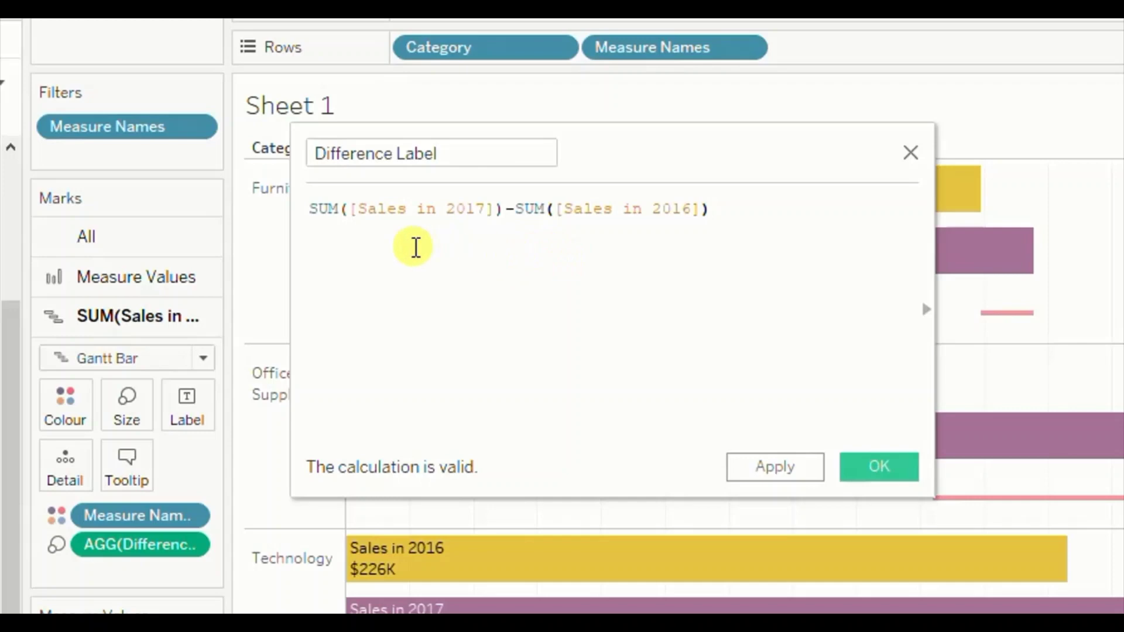
{"action": "left_click_drag", "start_coordinate": [444, 211], "coordinate": [482, 212]}
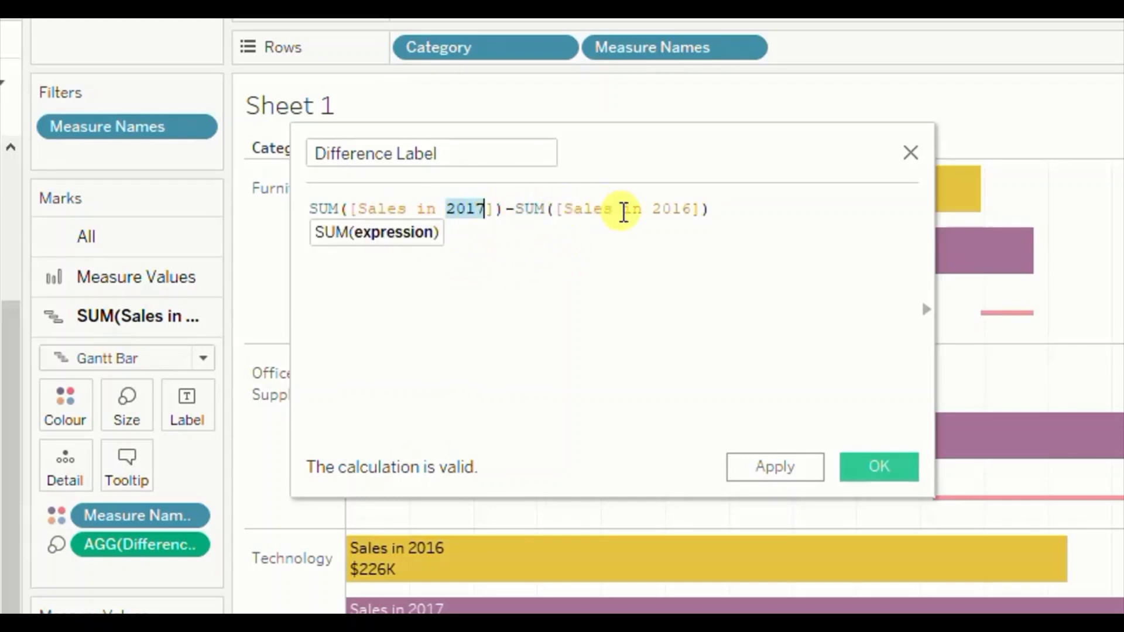
{"action": "left_click_drag", "start_coordinate": [653, 210], "coordinate": [694, 209]}
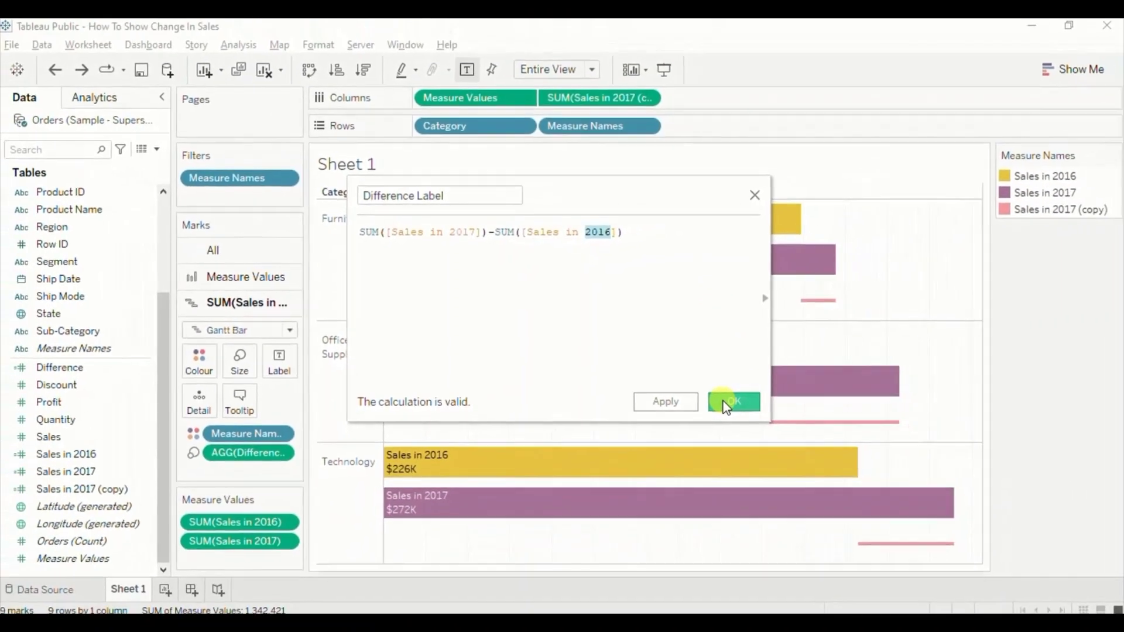
{"action": "left_click", "coordinate": [875, 466]}
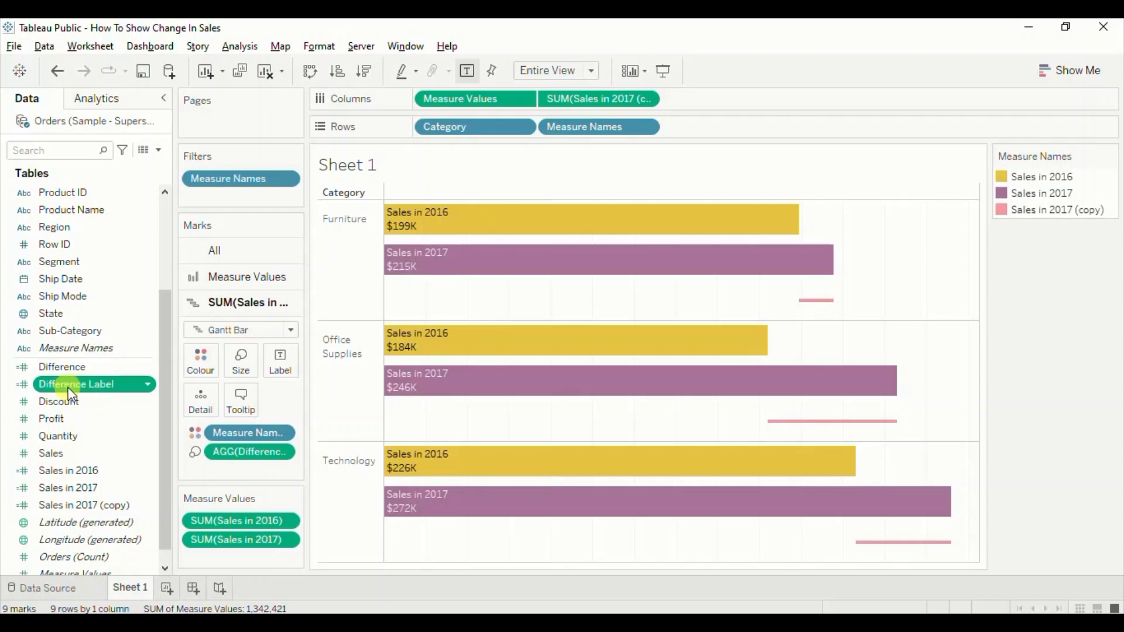
- Label the Gantt lines with Difference Label and format it as custom currency with 0 decimal places, Thousands (K) display units and a $ prefix
{"action": "left_click_drag", "start_coordinate": [71, 392], "coordinate": [275, 364]}
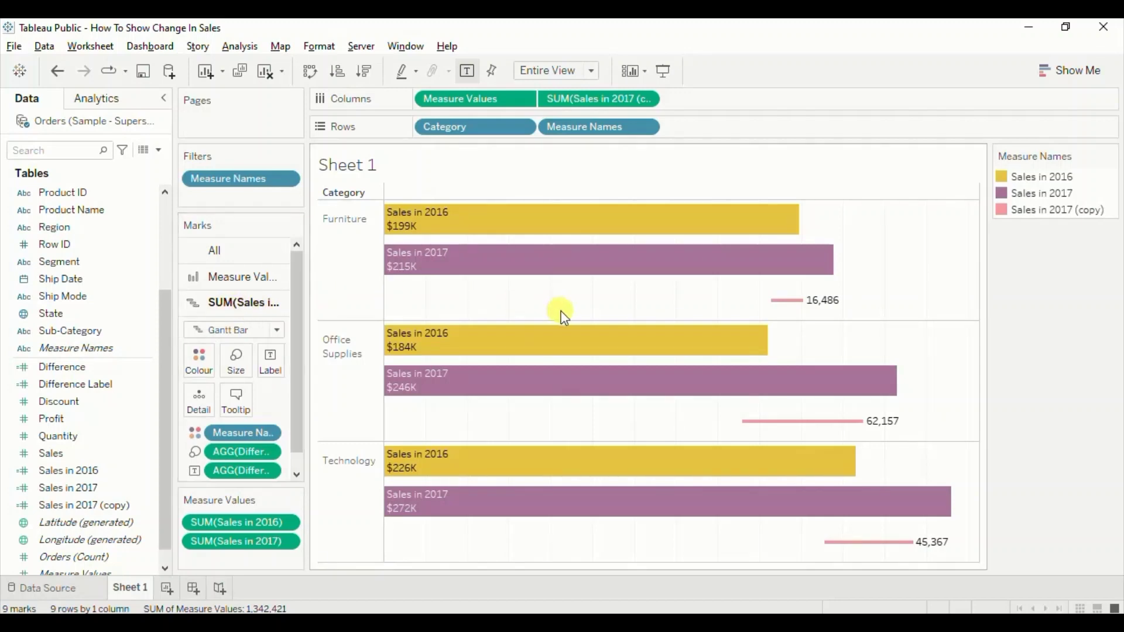
{"action": "mouse_move", "coordinate": [824, 316]}
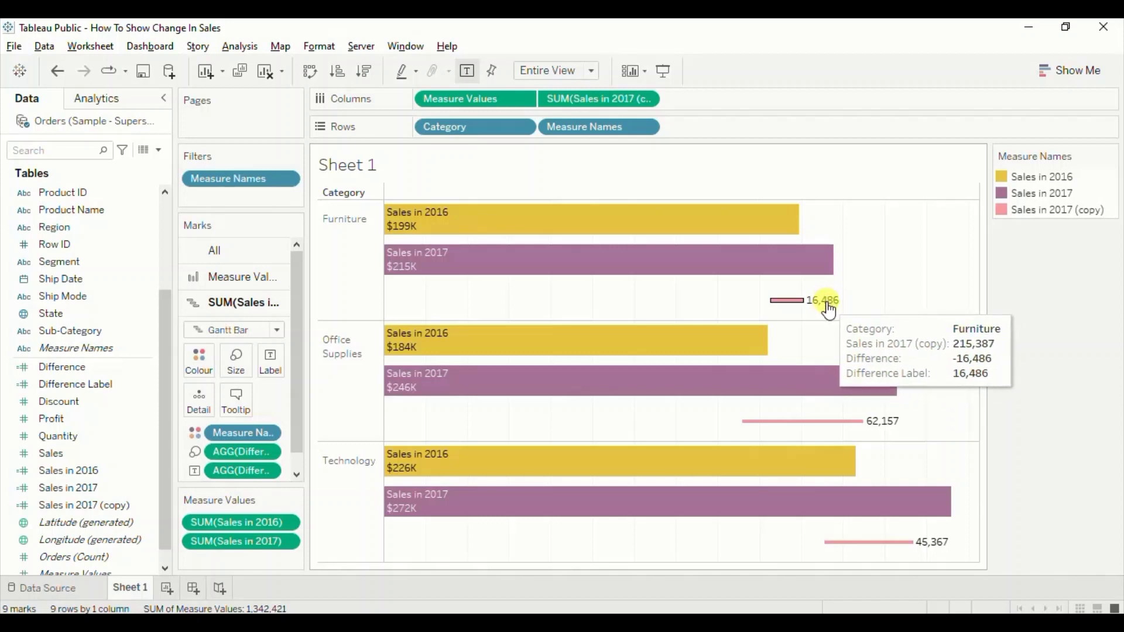
{"action": "right_click", "coordinate": [256, 472]}
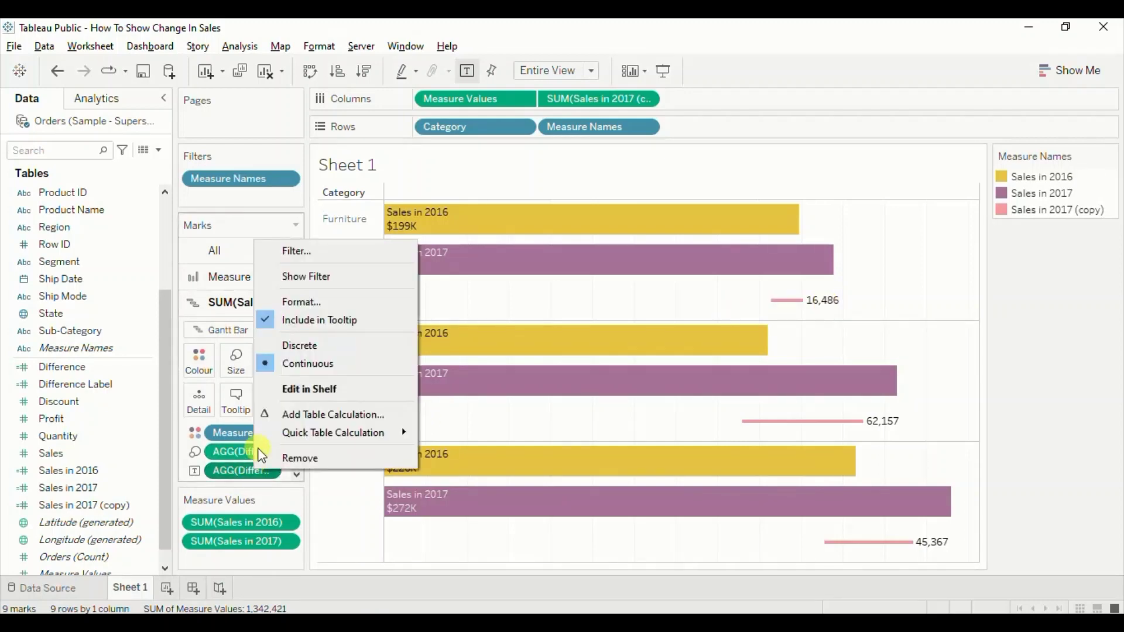
{"action": "left_click", "coordinate": [301, 302]}
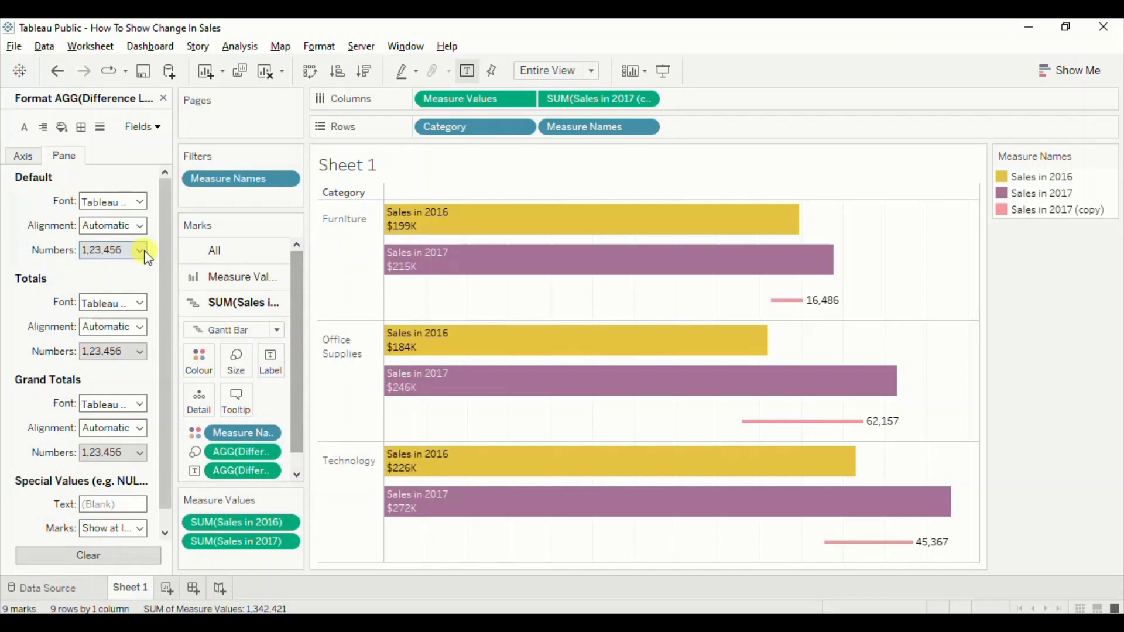
{"action": "left_click", "coordinate": [119, 252]}
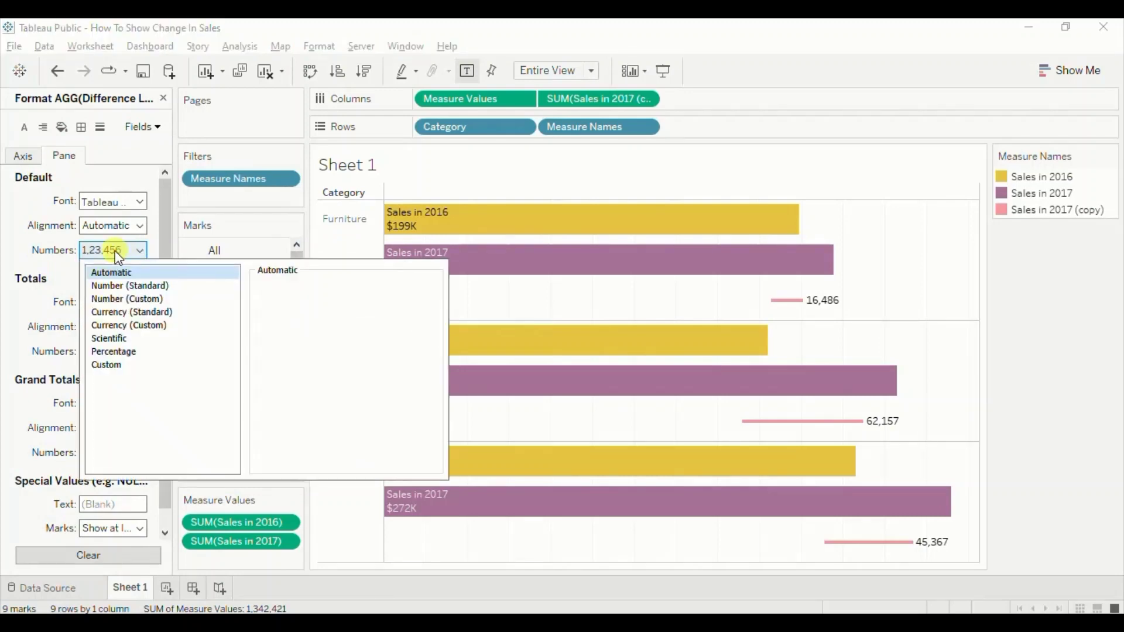
{"action": "left_click", "coordinate": [122, 326]}
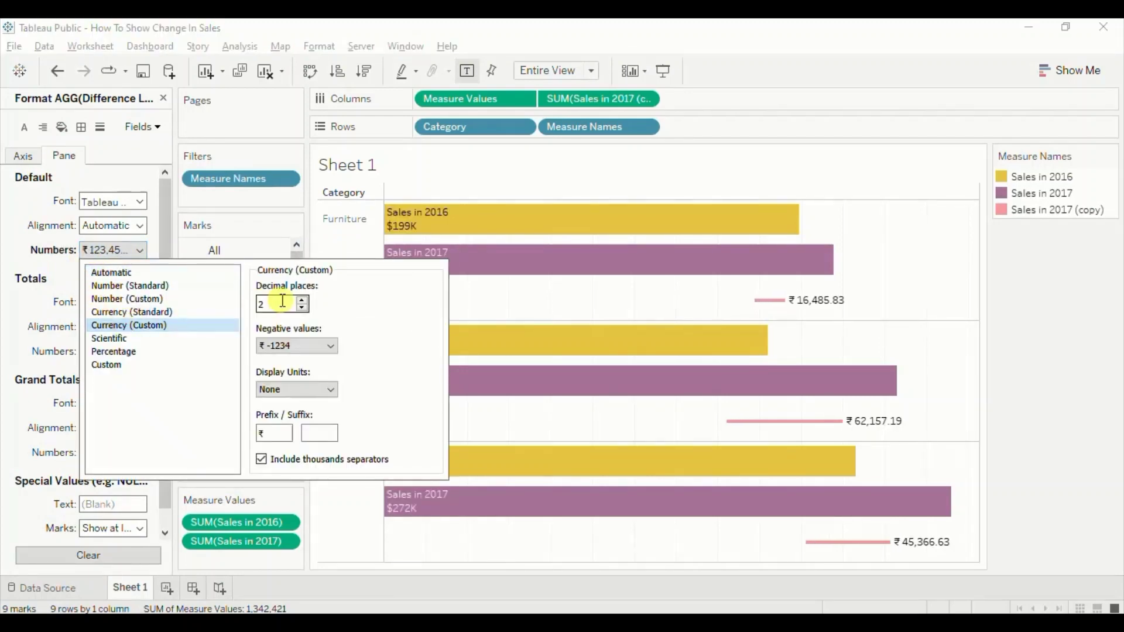
{"action": "left_click", "coordinate": [301, 308]}
{"action": "left_click", "coordinate": [302, 309]}
{"action": "left_click", "coordinate": [284, 387]}
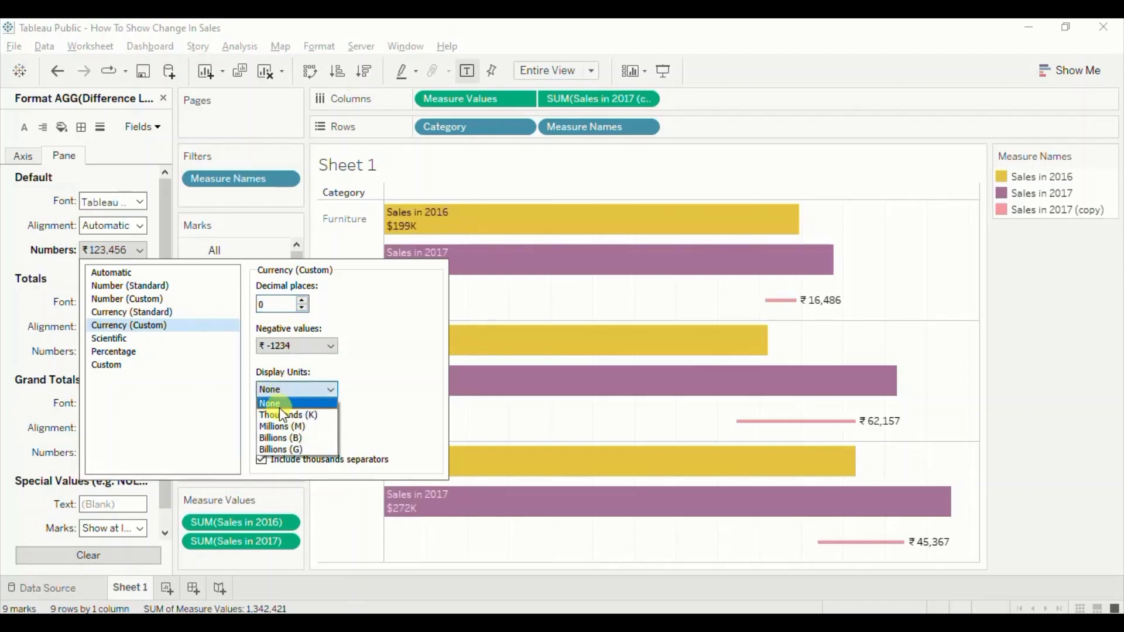
{"action": "left_click", "coordinate": [289, 415]}
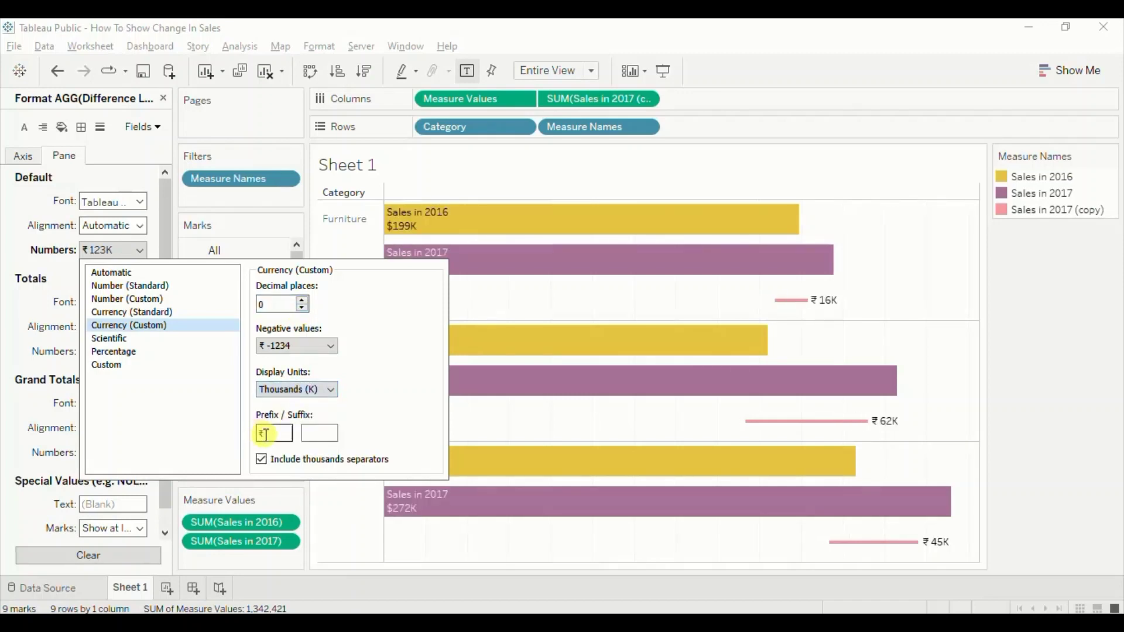
{"action": "type", "text": "$"}
{"action": "left_click", "coordinate": [1011, 323]}
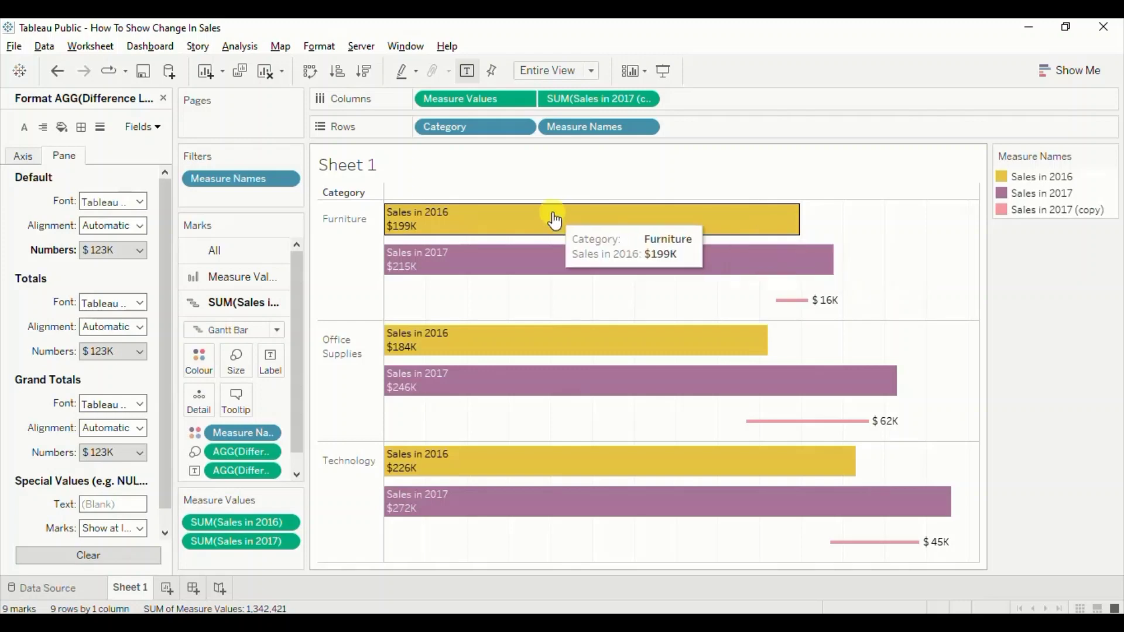
- Hide the field labels for rows and set the column grid lines to None
{"action": "right_click", "coordinate": [339, 192]}
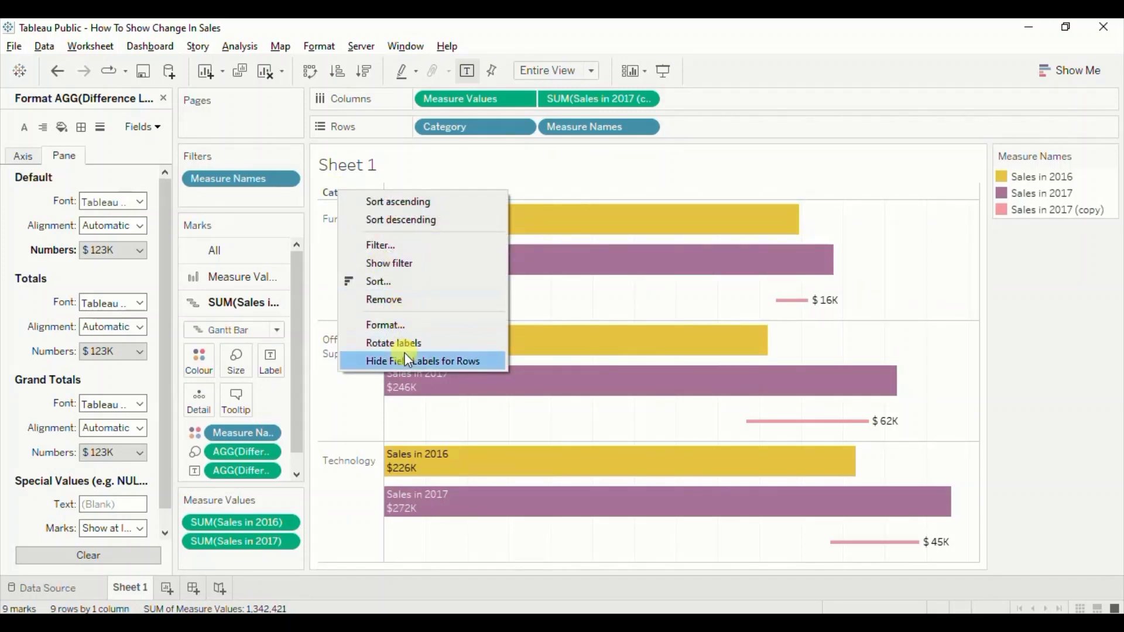
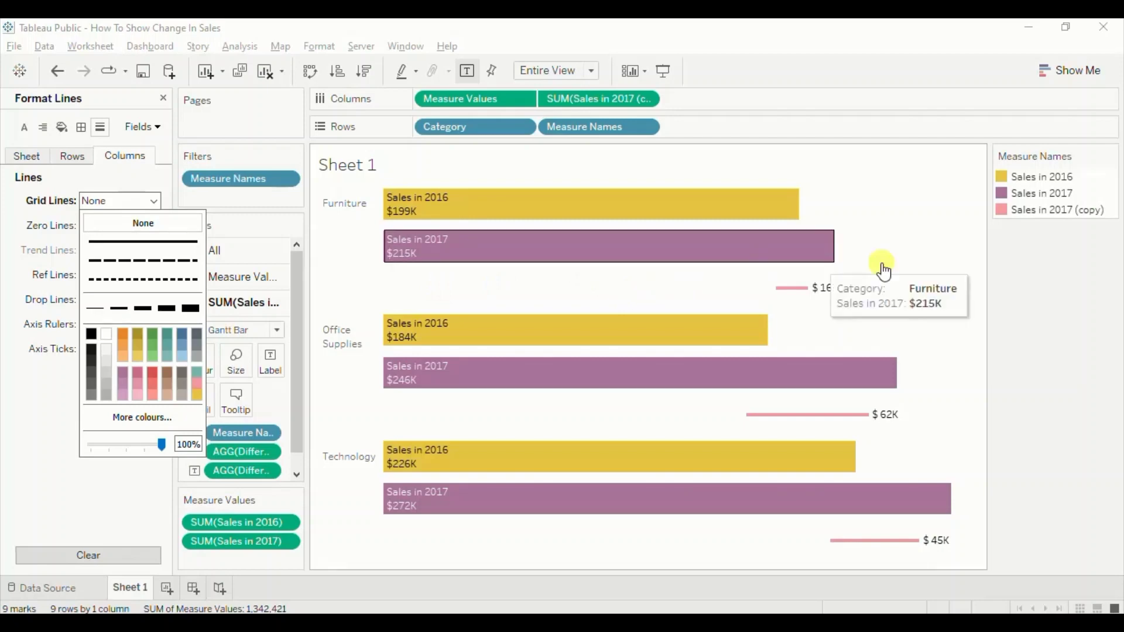
{"action": "left_click", "coordinate": [1046, 276]}
- Remove the Sales in 2017 (copy) and Difference lines from the Gantt marks' tooltip
{"action": "mouse_move", "coordinate": [704, 226]}
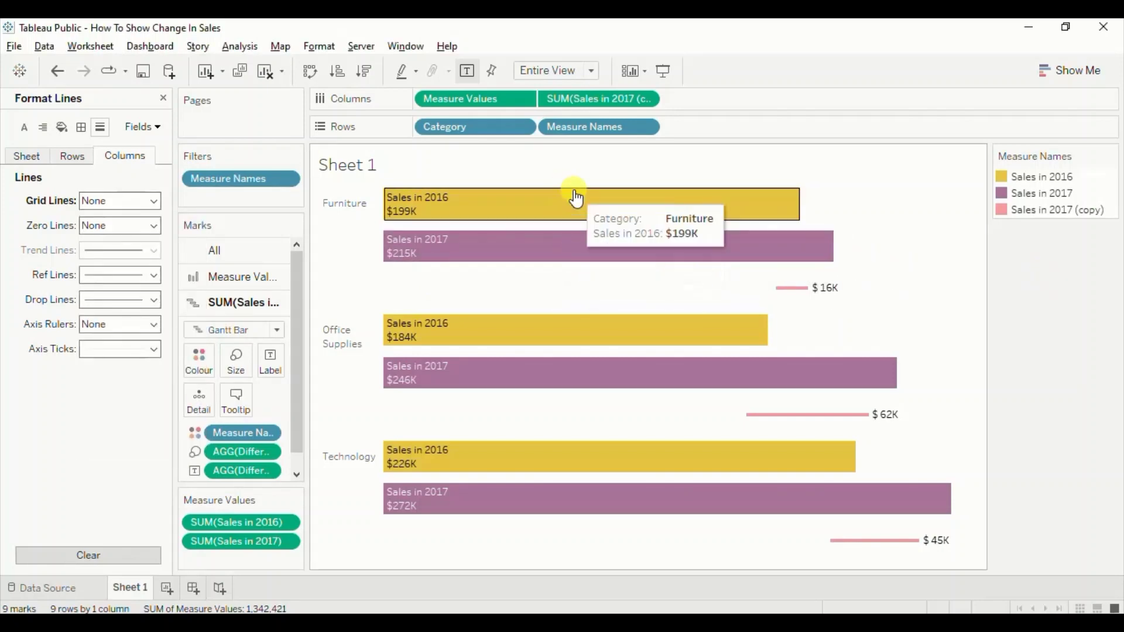
{"action": "mouse_move", "coordinate": [617, 264]}
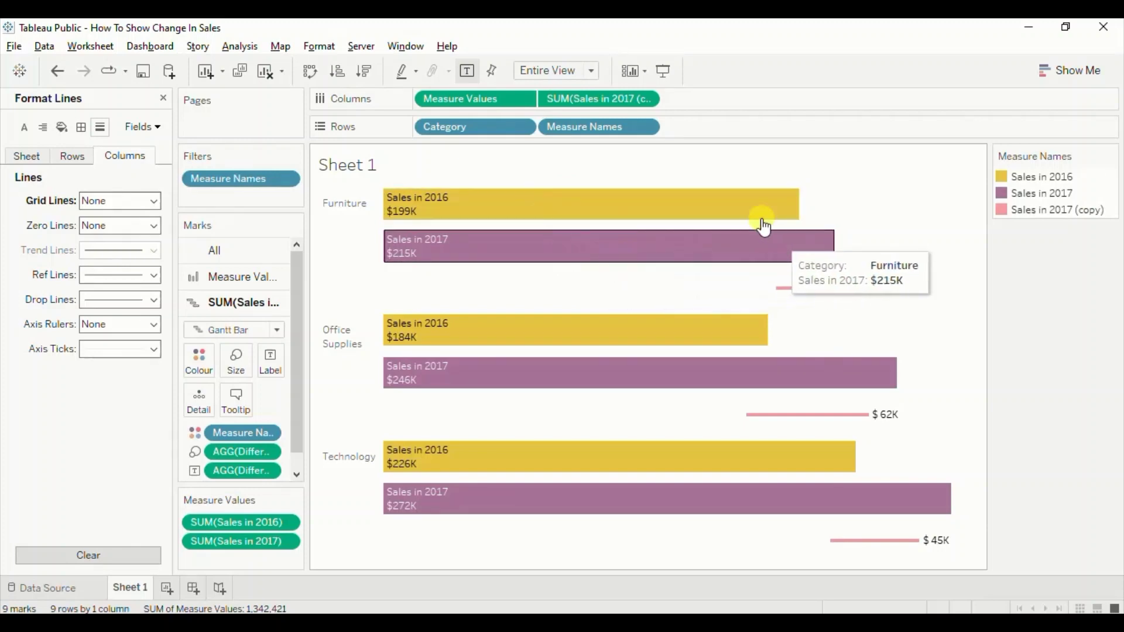
{"action": "mouse_move", "coordinate": [628, 376]}
{"action": "mouse_move", "coordinate": [798, 291]}
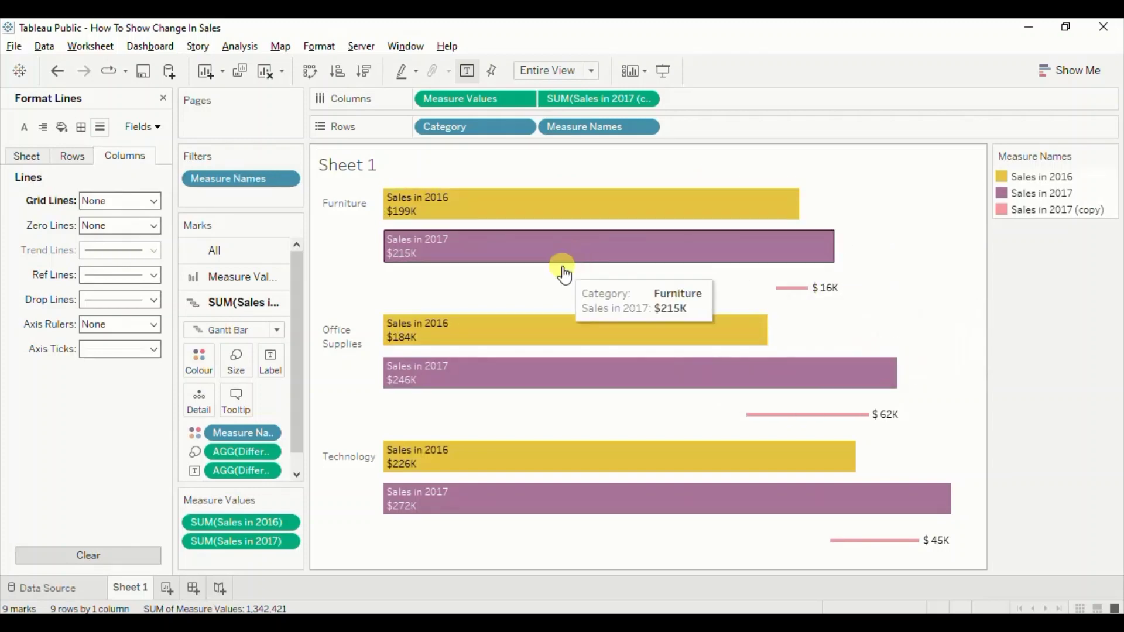
{"action": "left_click", "coordinate": [236, 403]}
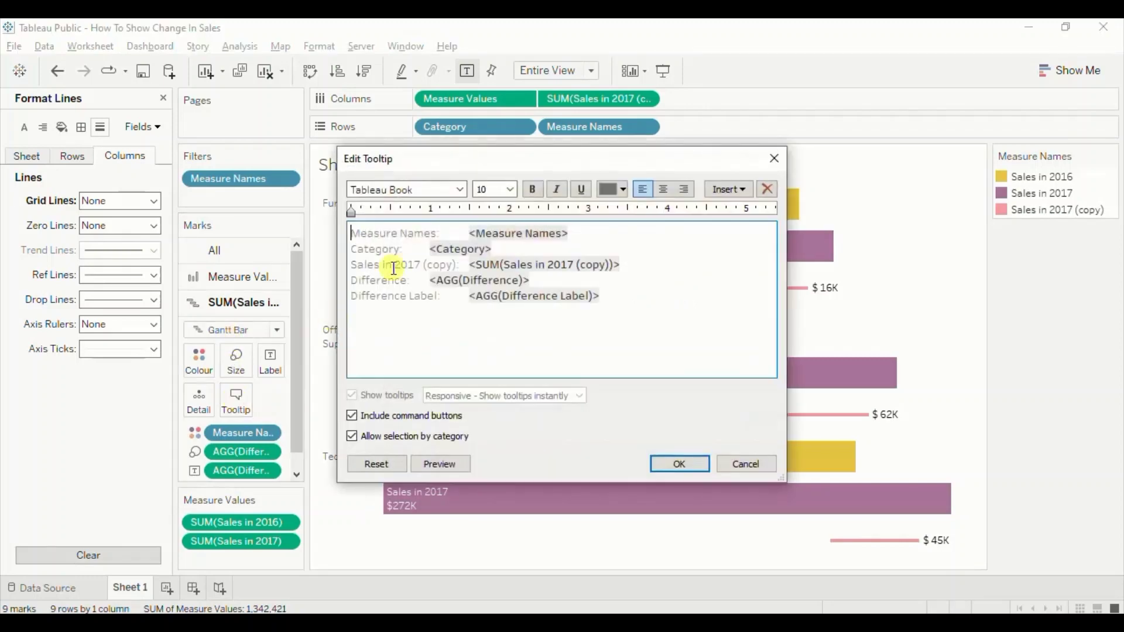
{"action": "triple_click", "coordinate": [352, 268]}
{"action": "key", "text": "Delete"}
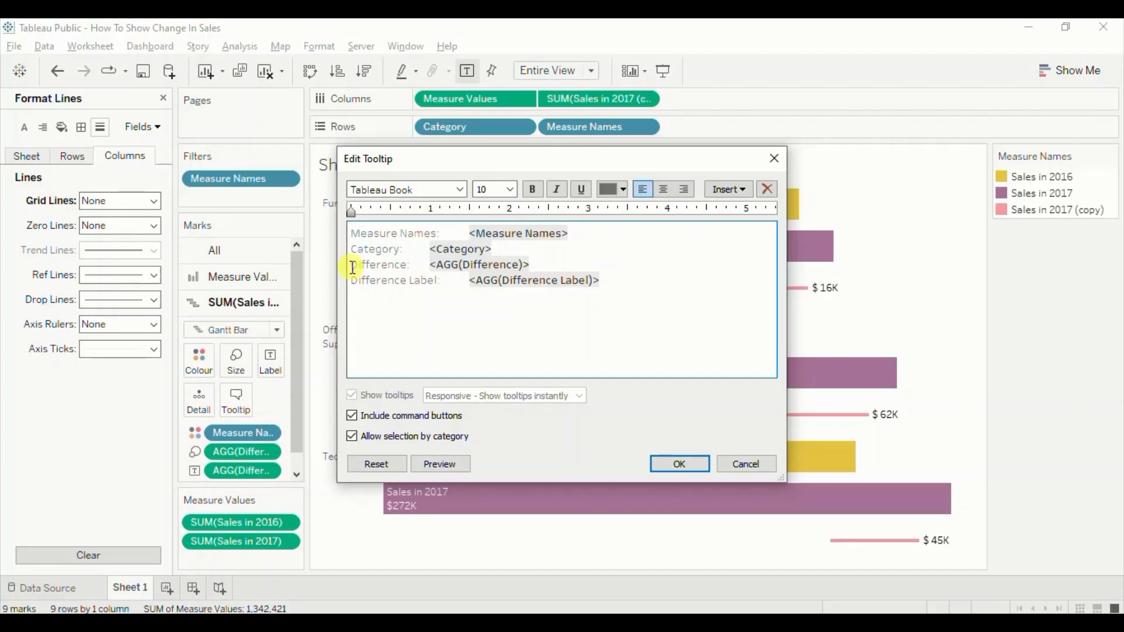
{"action": "triple_click", "coordinate": [353, 268]}
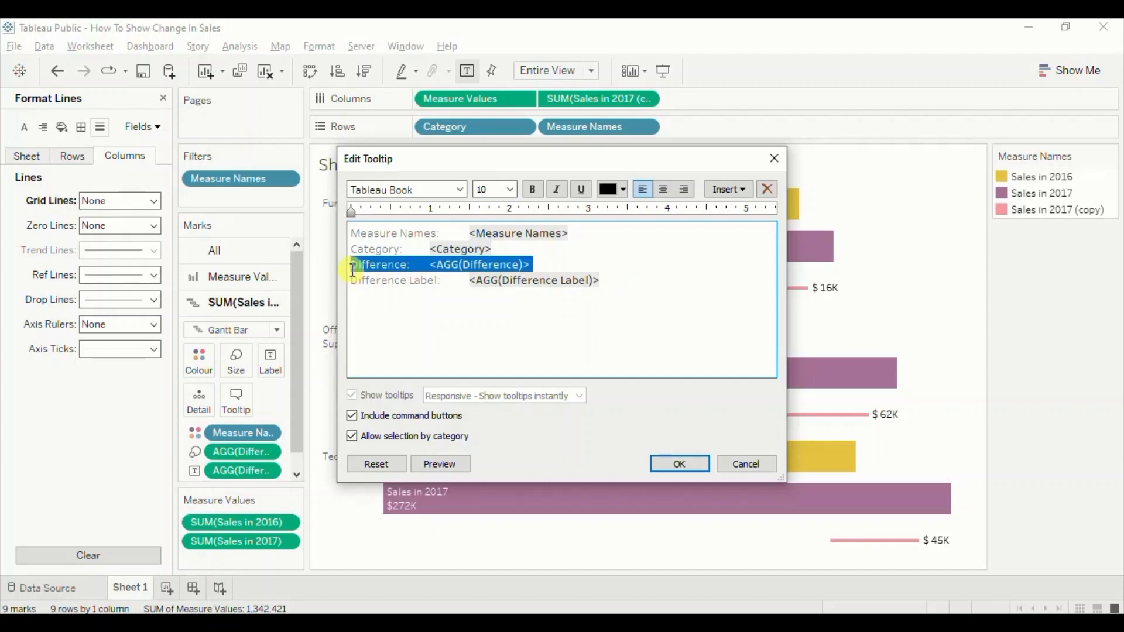
{"action": "key", "text": "Delete"}
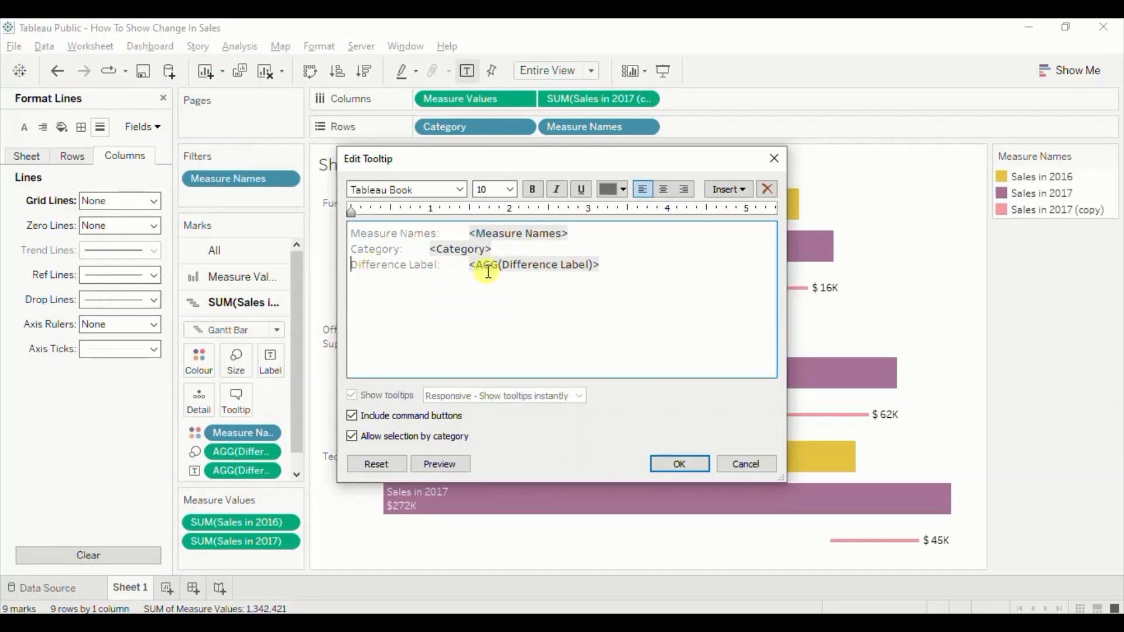
- Reword the tooltip's Difference Label caption as "Difference in sales between 2017 and 2016" and apply the tooltip changes
{"action": "left_click", "coordinate": [442, 266]}
{"action": "key", "text": "BackSpace"}
{"action": "key", "text": "BackSpace"}
{"action": "key", "text": "BackSpace"}
{"action": "key", "text": "BackSpace"}
{"action": "key", "text": "BackSpace"}
{"action": "key", "text": "BackSpace"}
{"action": "key", "text": "BackSpace"}
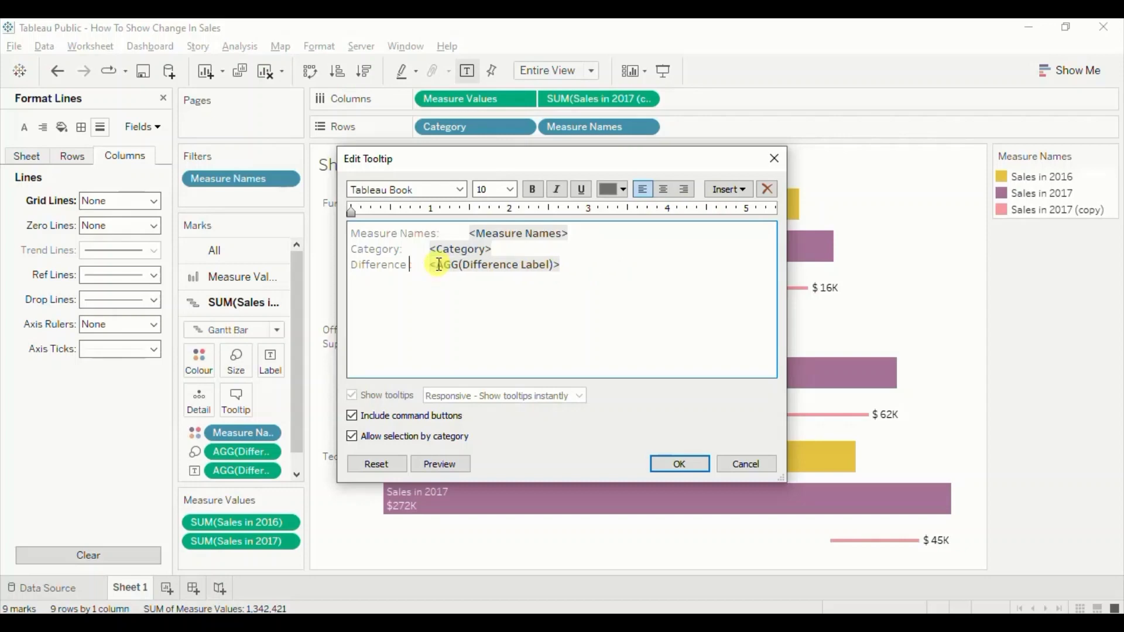
{"action": "type", "text": "in sales"}
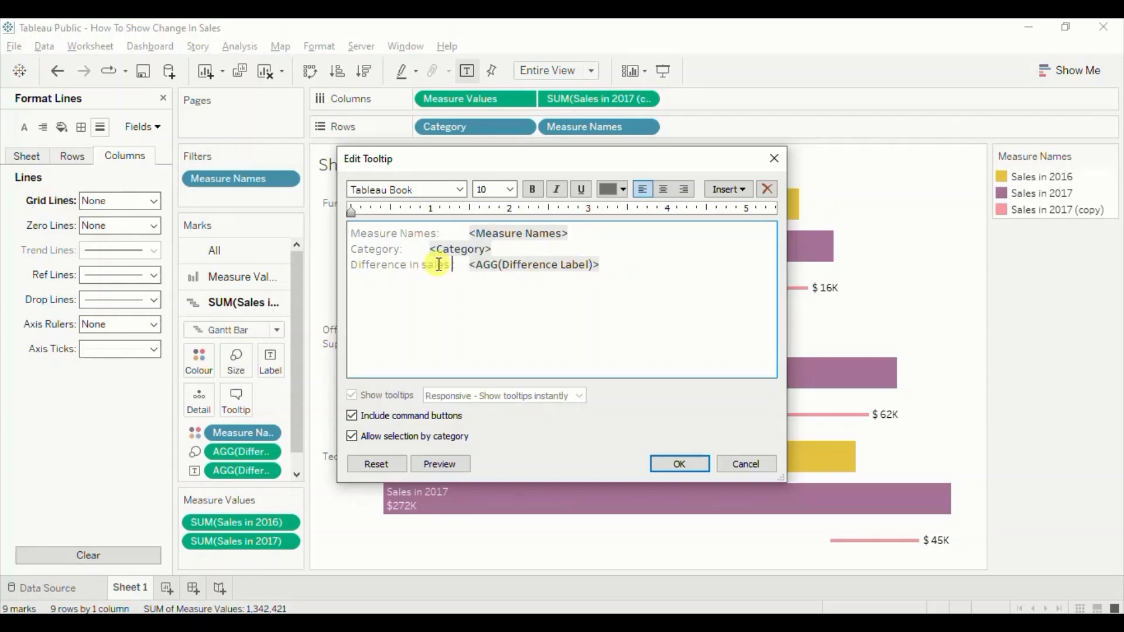
{"action": "type", "text": " between 2017 and 2016"}
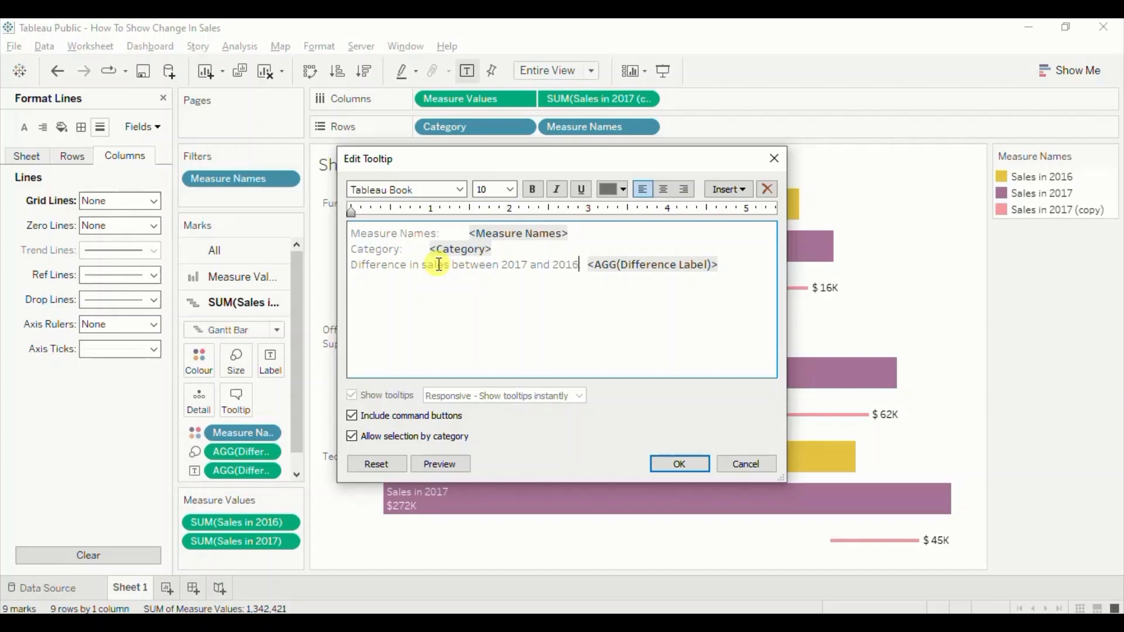
{"action": "left_click", "coordinate": [674, 465]}
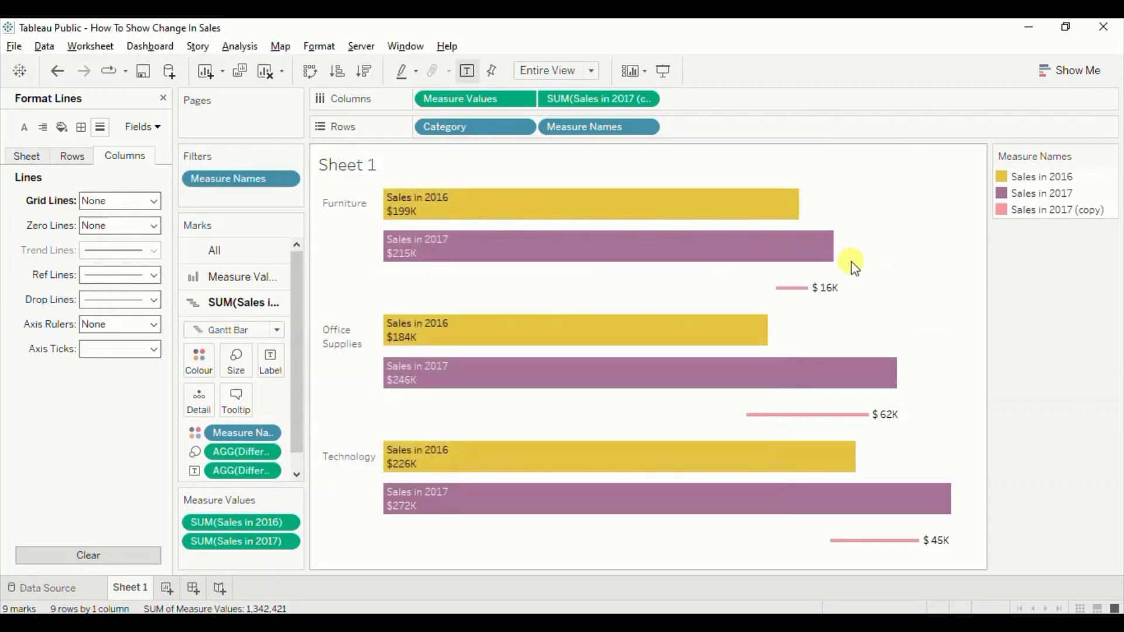
{"action": "mouse_move", "coordinate": [799, 295]}
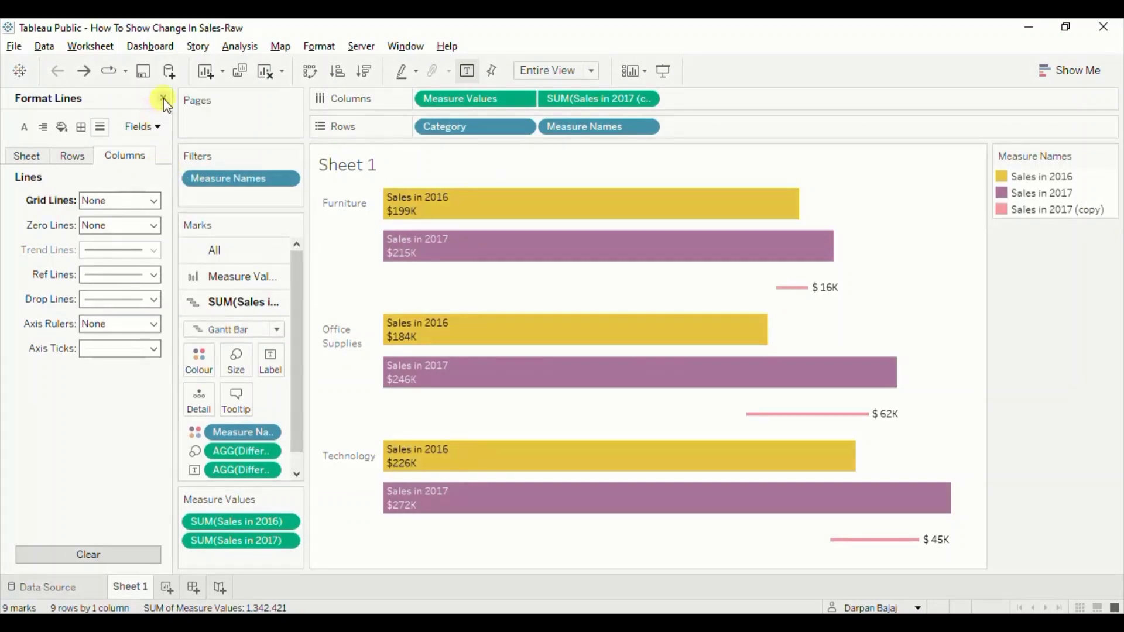
- Show the Measure Values axis header and synchronise its axis with the Sales in 2017 (copy) axis
{"action": "left_click", "coordinate": [164, 98]}
{"action": "left_click", "coordinate": [906, 270]}
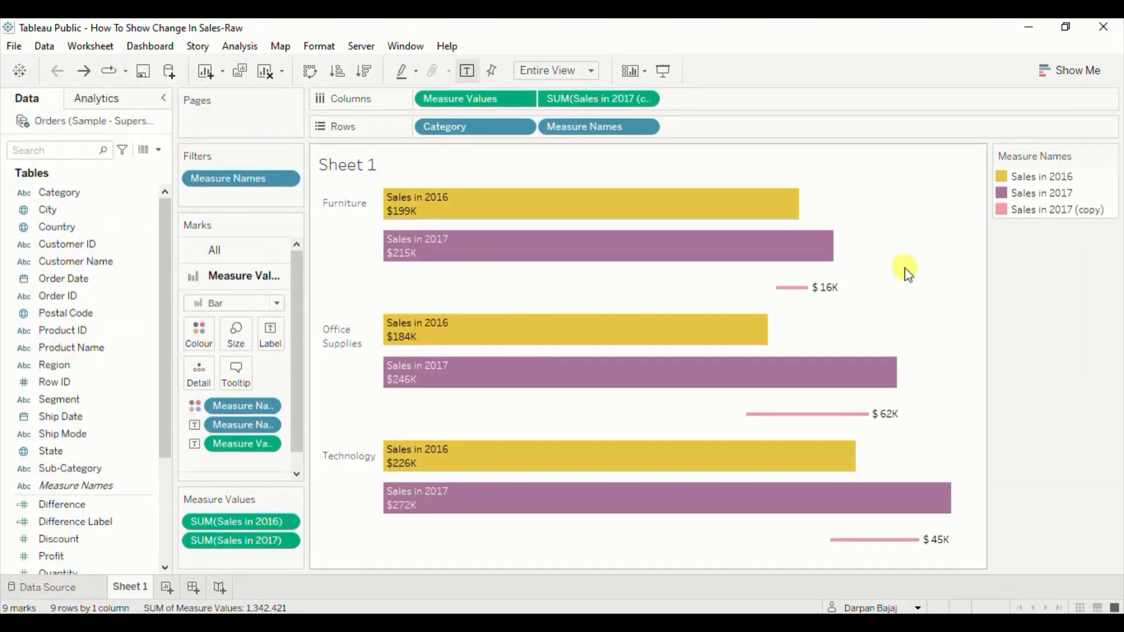
{"action": "mouse_move", "coordinate": [806, 265]}
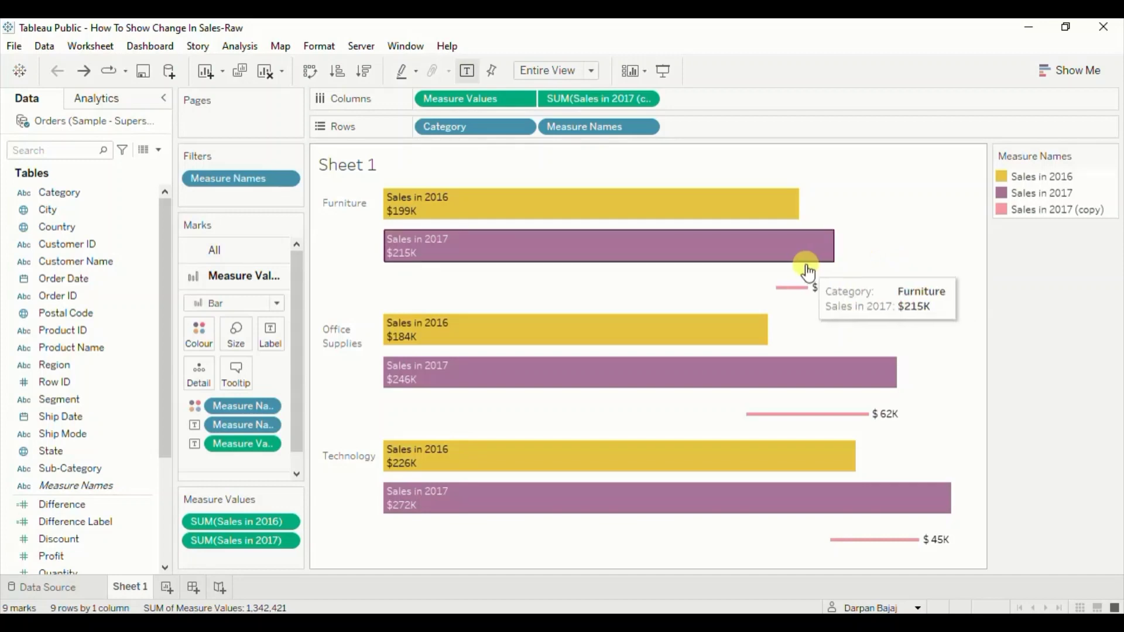
{"action": "mouse_move", "coordinate": [786, 290]}
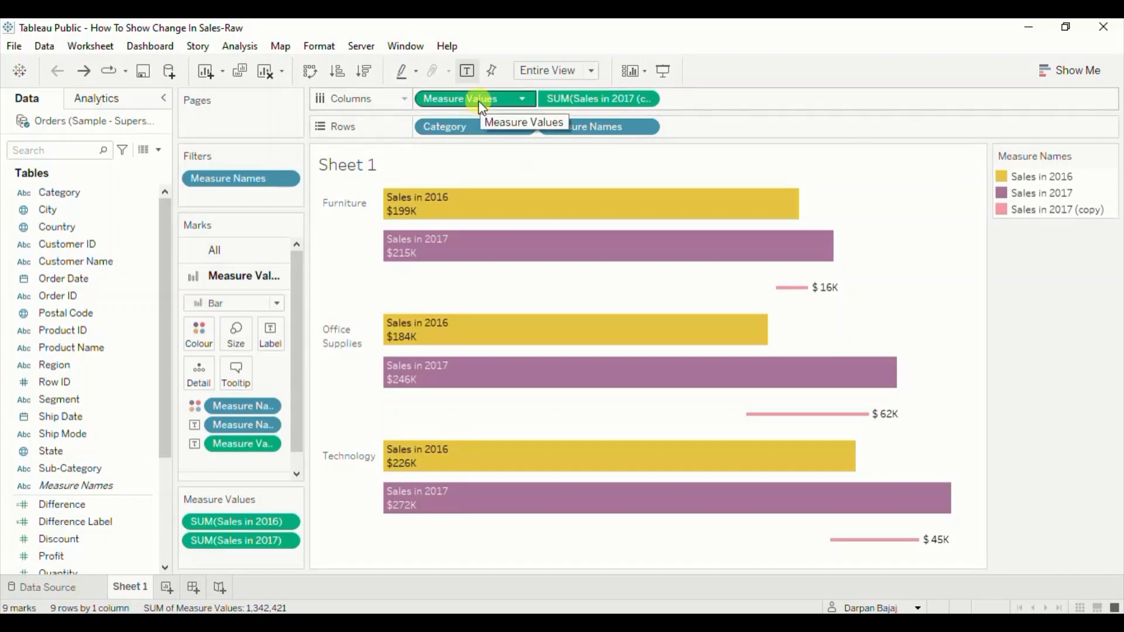
{"action": "left_click", "coordinate": [522, 98]}
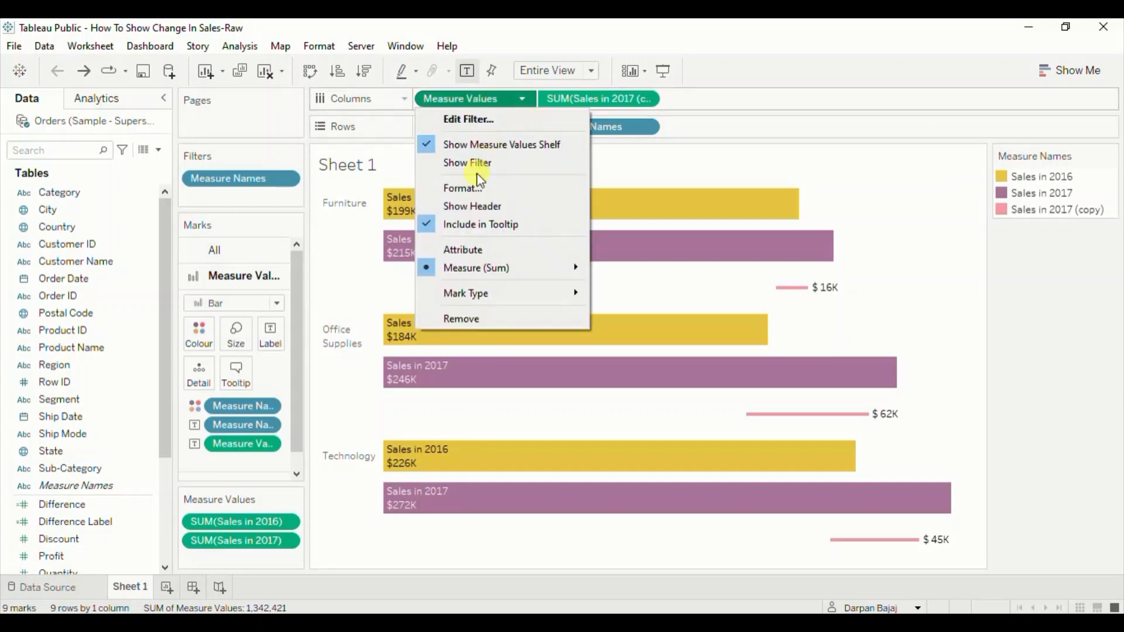
{"action": "left_click", "coordinate": [462, 200]}
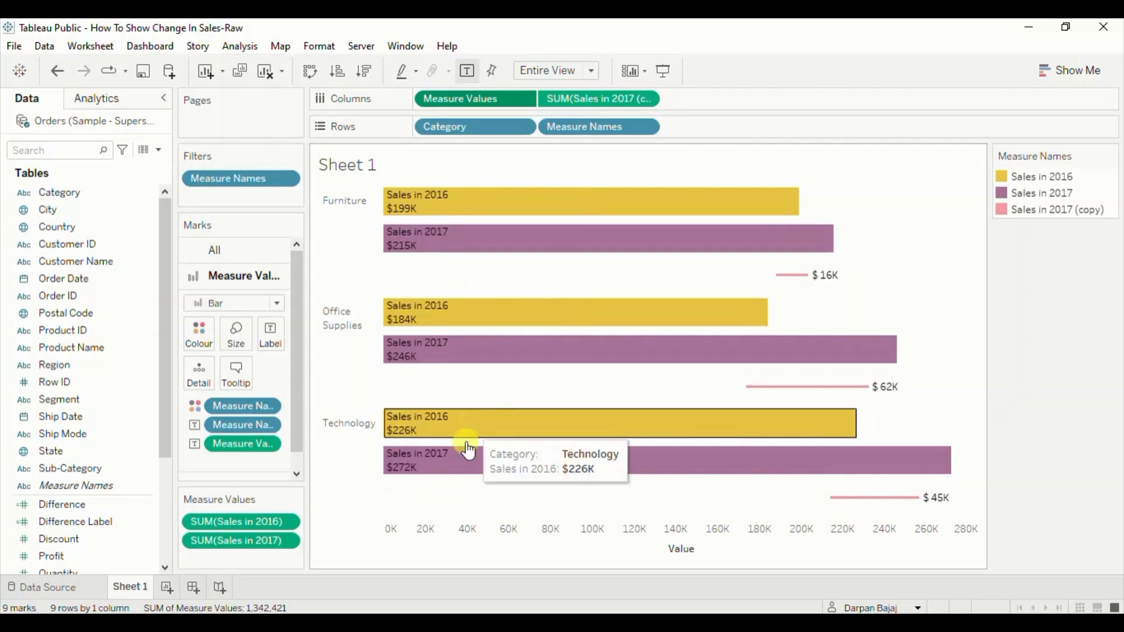
{"action": "right_click", "coordinate": [547, 534]}
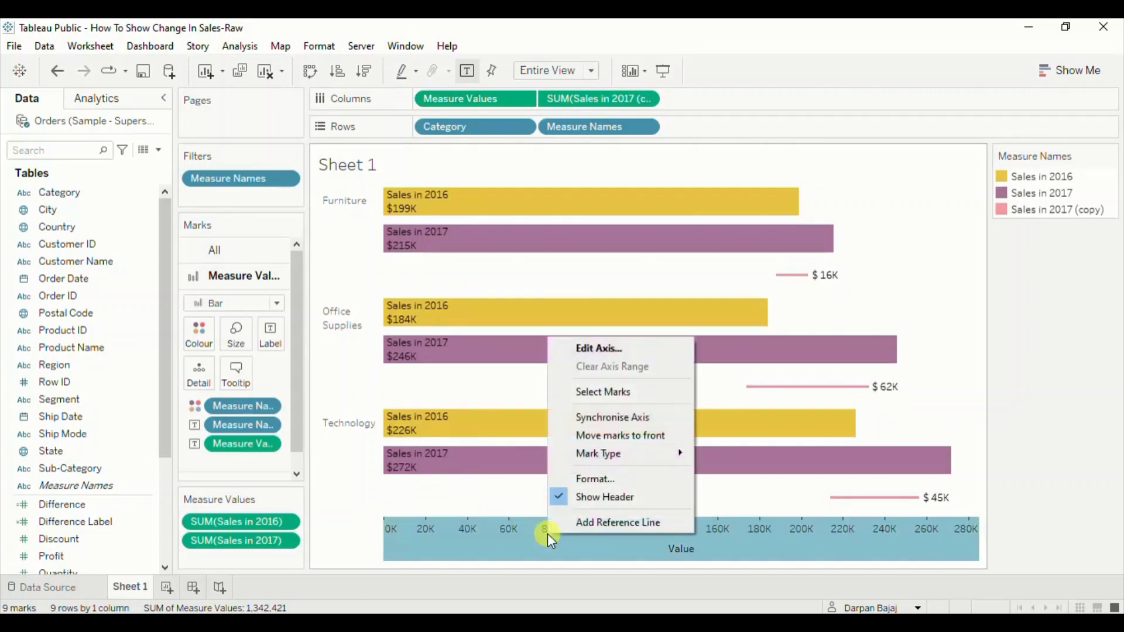
{"action": "left_click", "coordinate": [594, 421]}
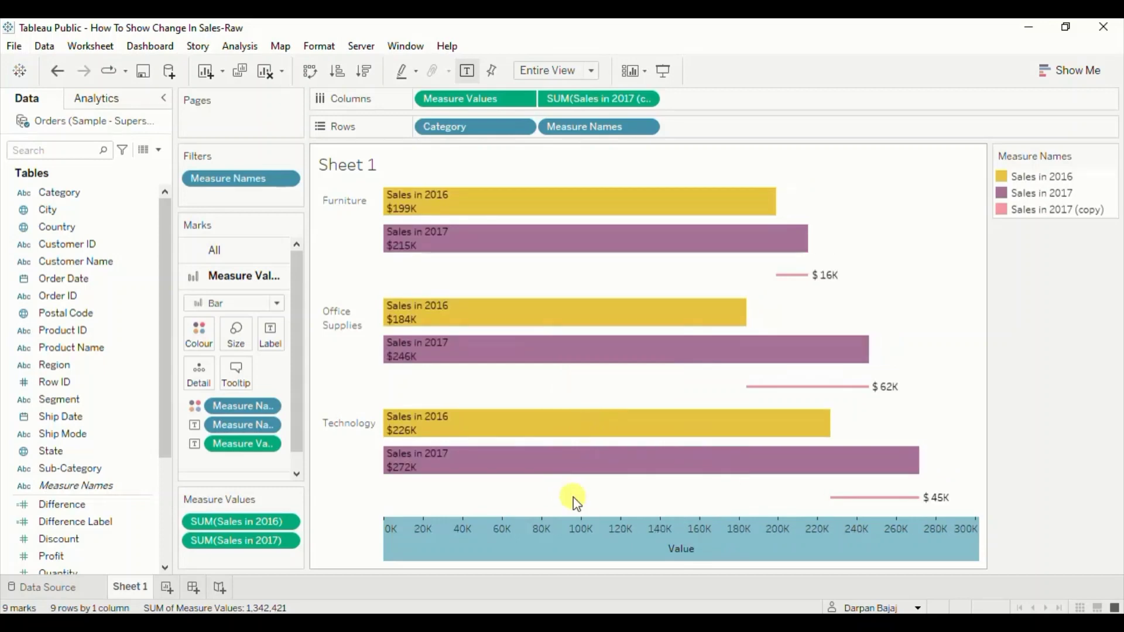
- Hide the Value axis header and check the ends of the Furniture bars against the Gantt line
{"action": "right_click", "coordinate": [514, 529]}
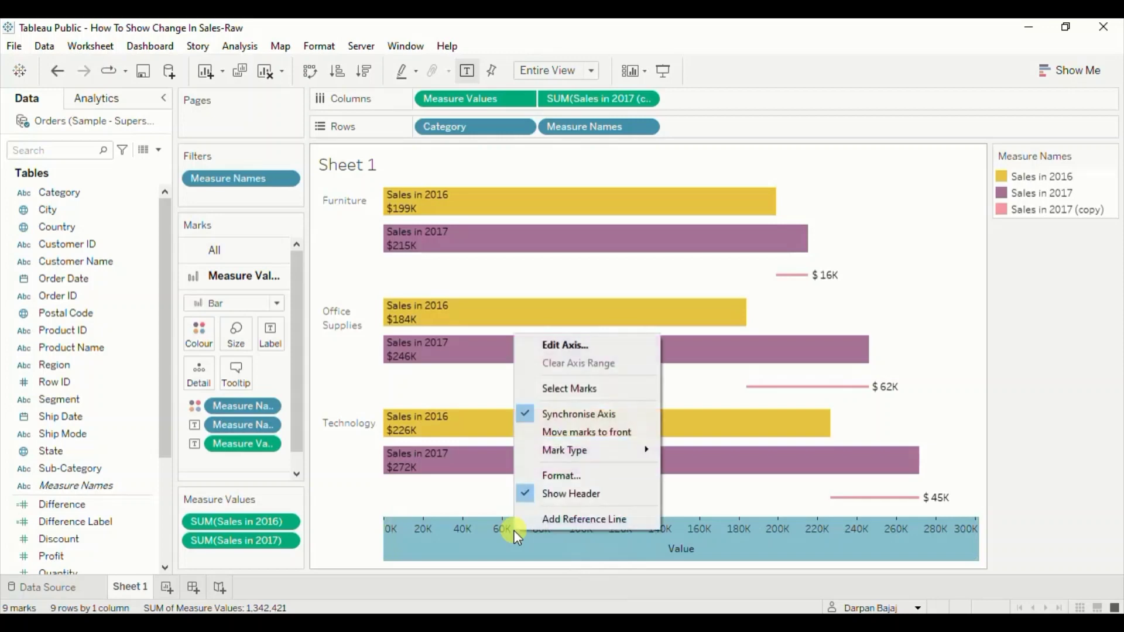
{"action": "left_click", "coordinate": [584, 494]}
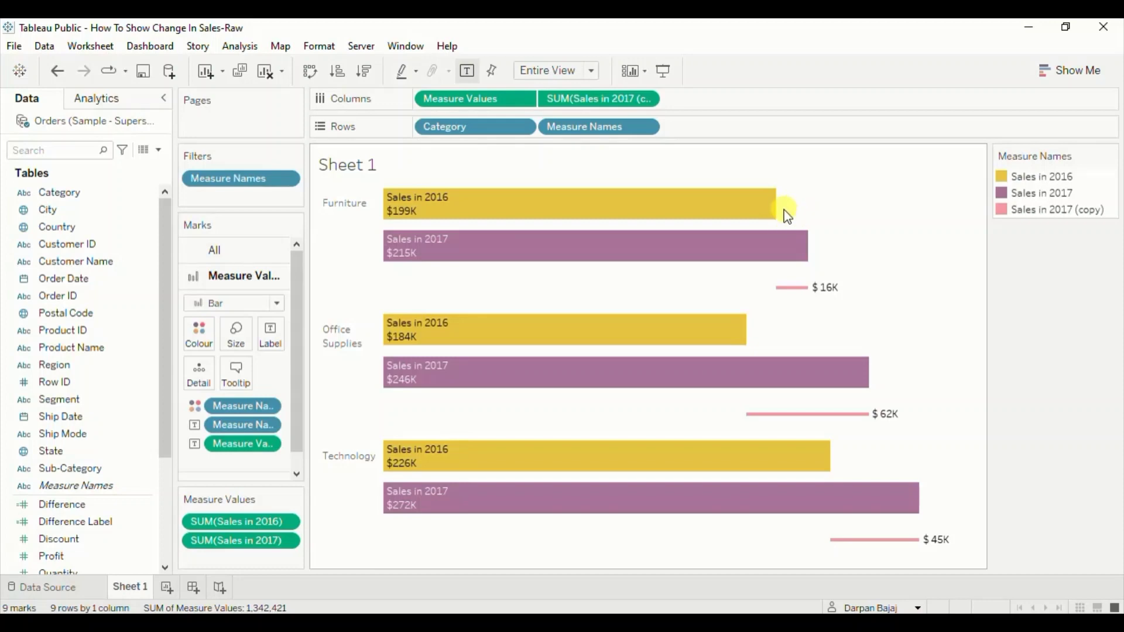
{"action": "mouse_move", "coordinate": [791, 251]}
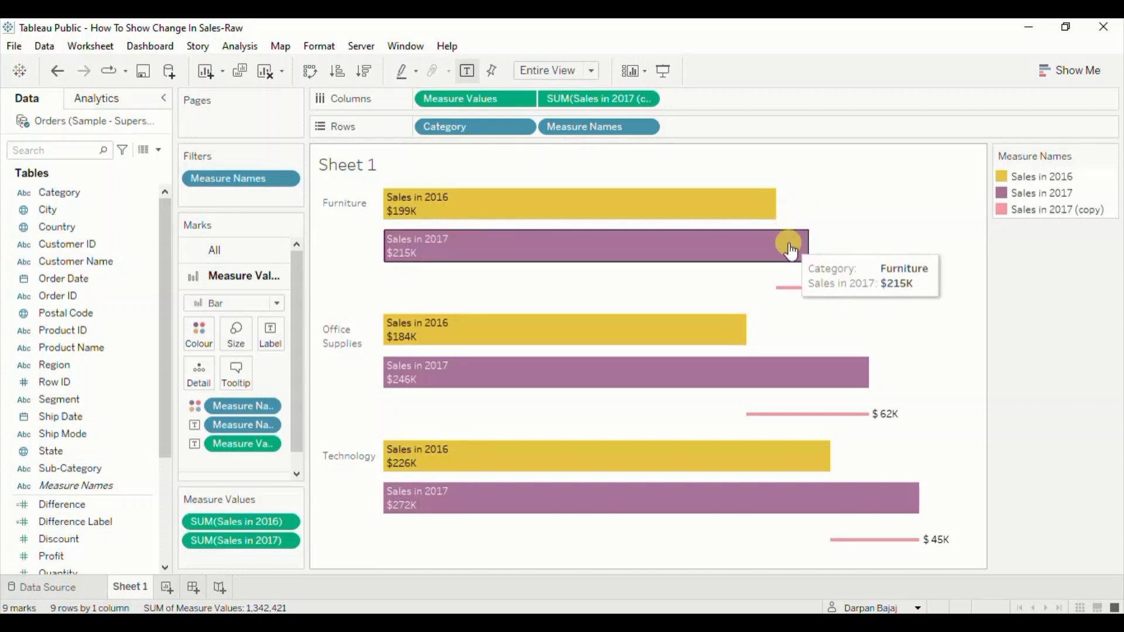